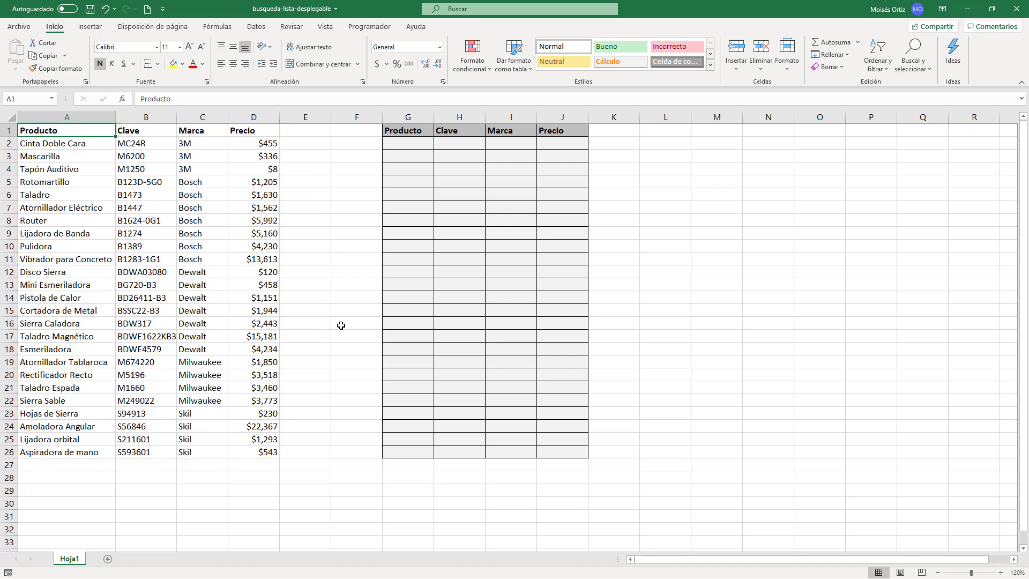
# Step: Convert the product data in A1:D26 into a table with headers
pyautogui.click(130, 180)
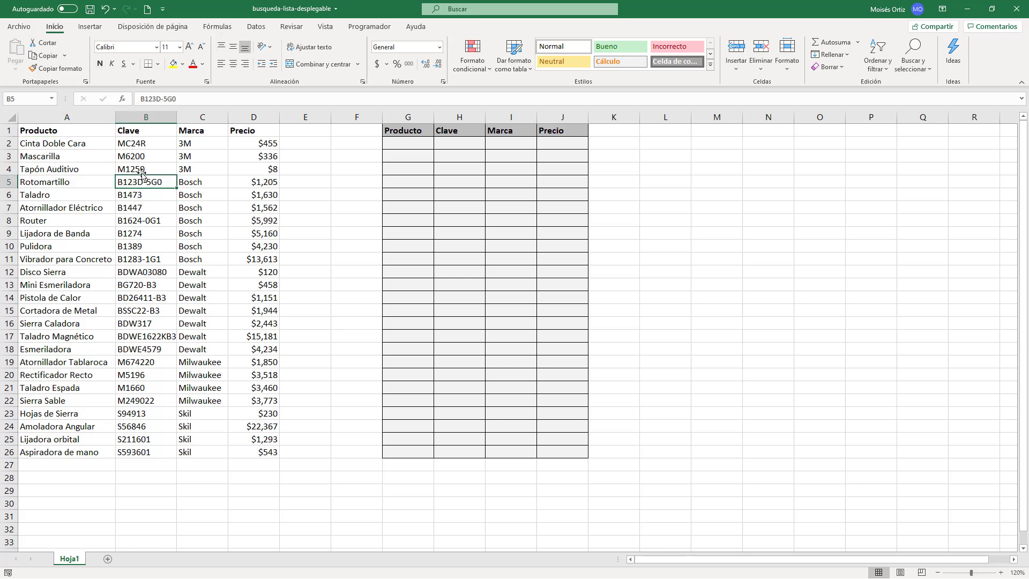
pyautogui.click(90, 27)
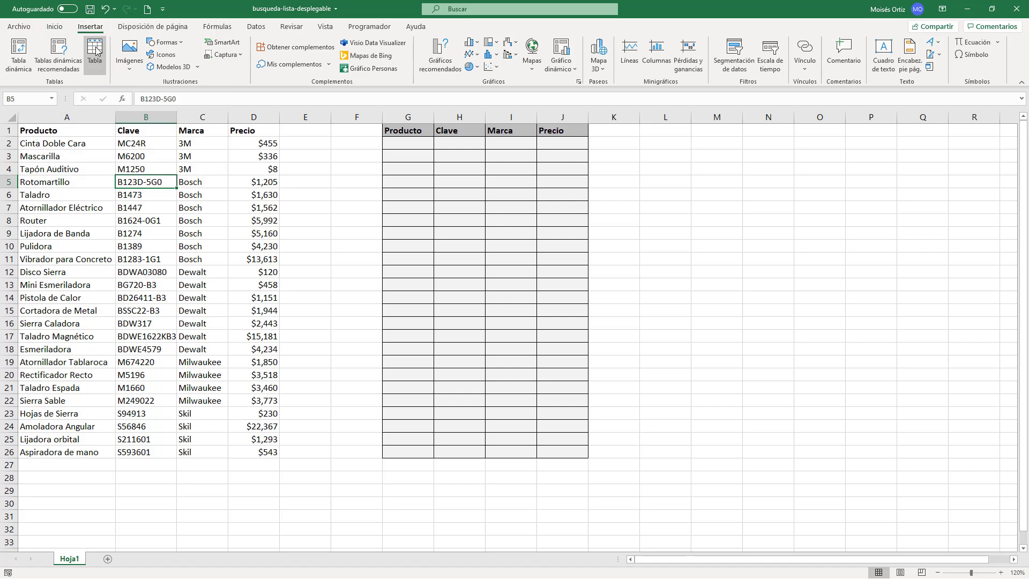
pyautogui.click(96, 48)
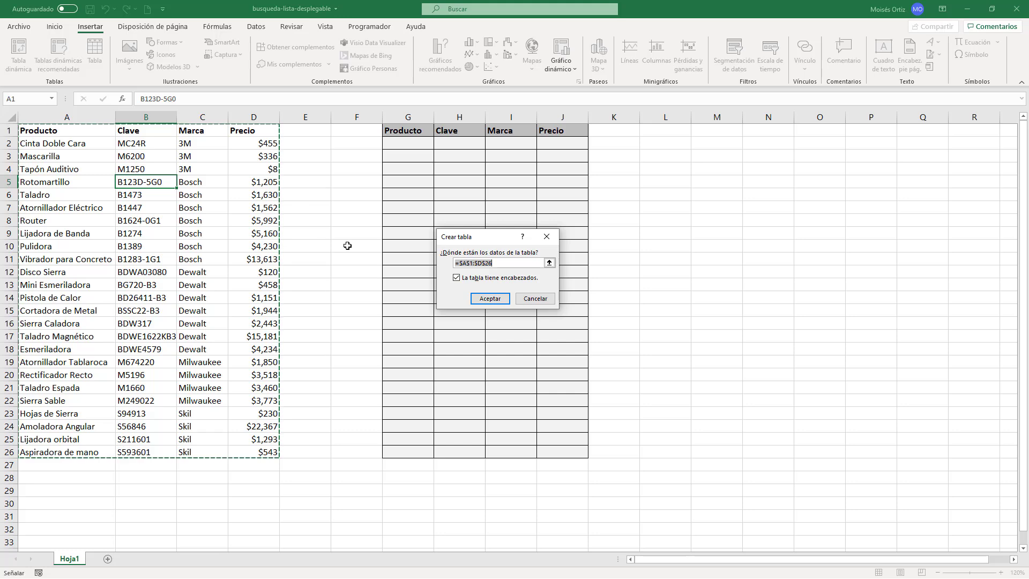
pyautogui.click(491, 301)
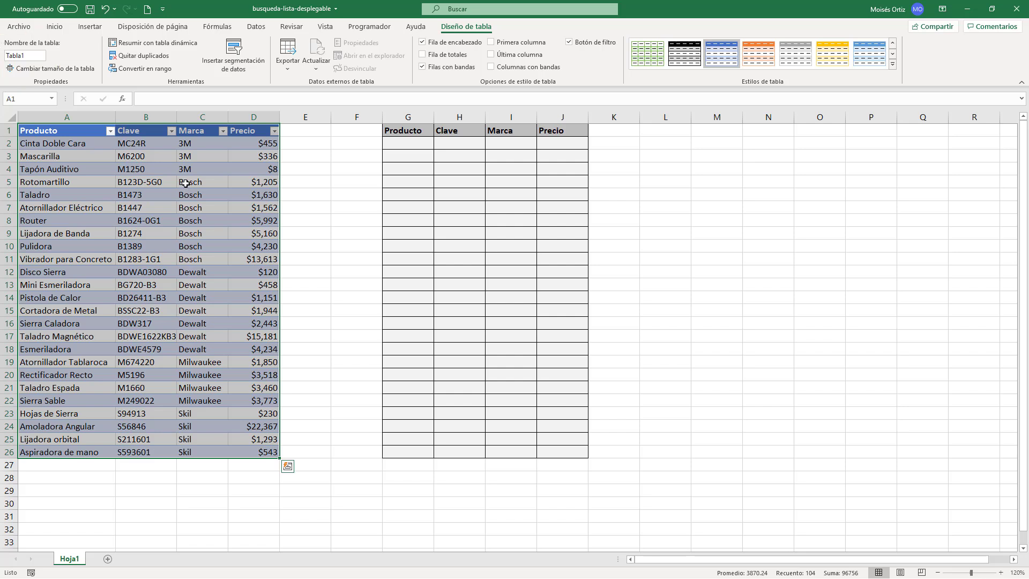
pyautogui.click(185, 183)
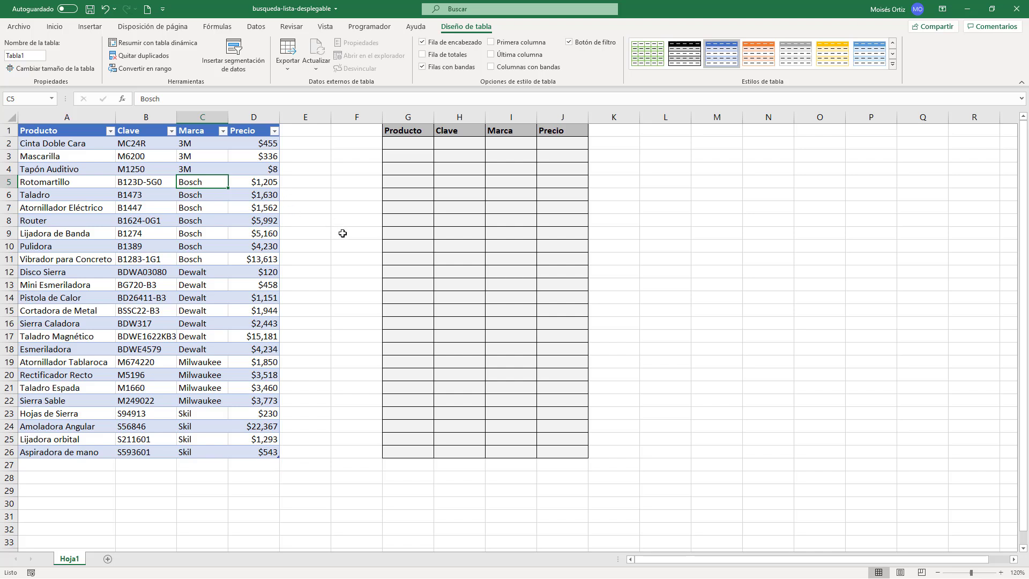
# Step: Add a list data validation to cell G2 with =$A$2:$A$26 as its source
pyautogui.click(410, 144)
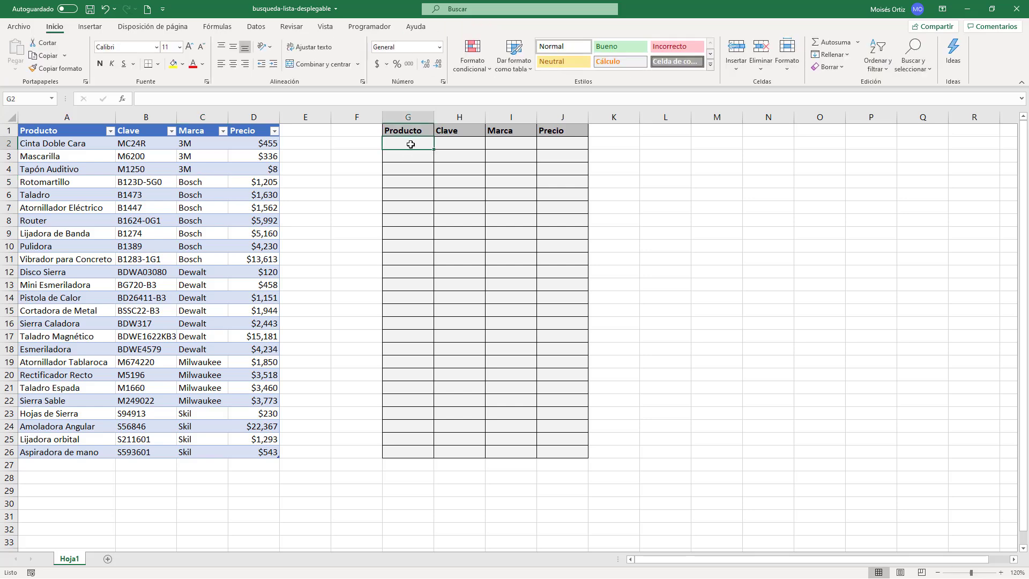
pyautogui.click(257, 30)
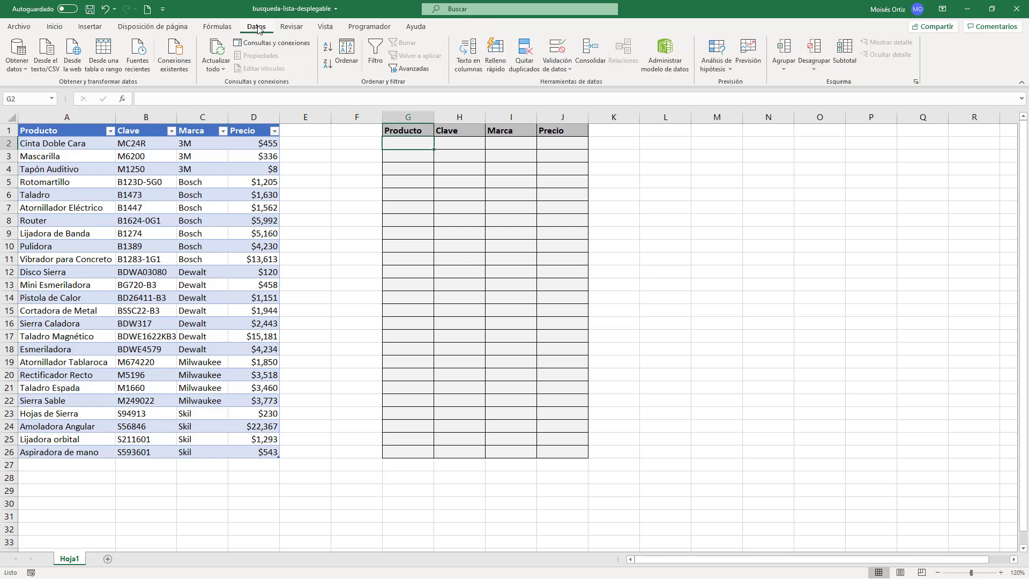
pyautogui.click(557, 51)
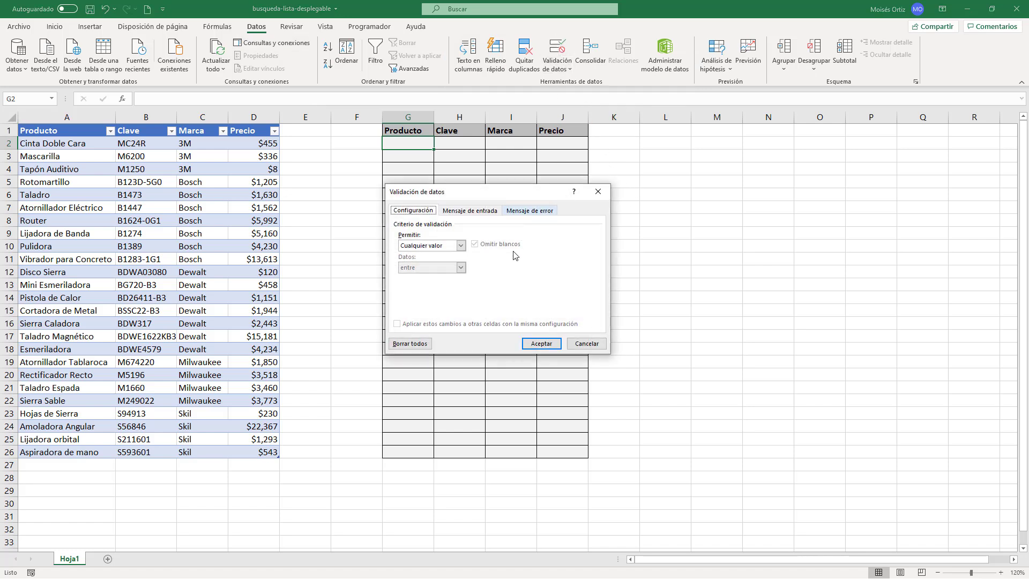
pyautogui.click(460, 245)
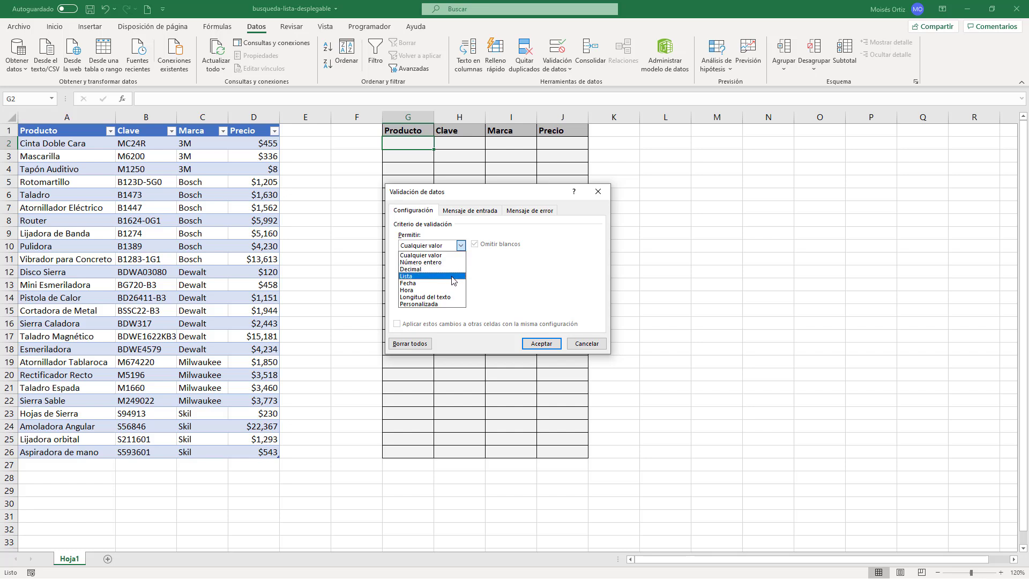
pyautogui.click(450, 276)
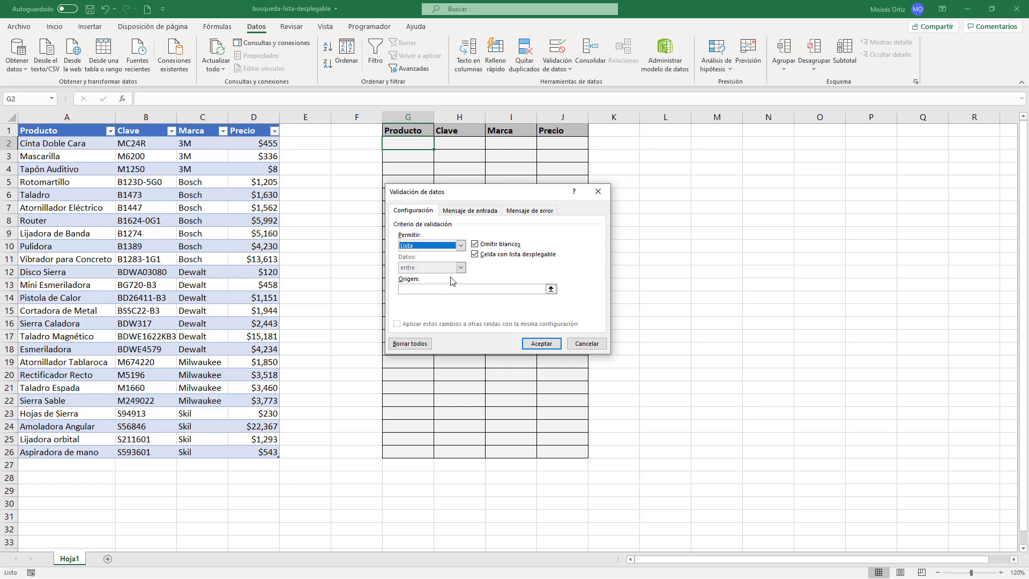
pyautogui.click(550, 290)
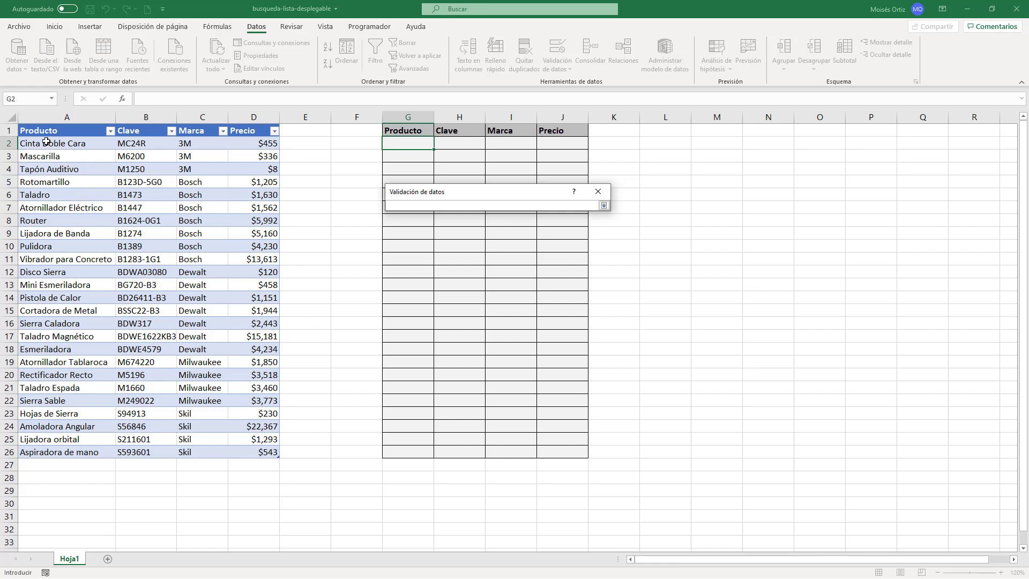
pyautogui.moveTo(47, 141); pyautogui.dragTo(84, 449)
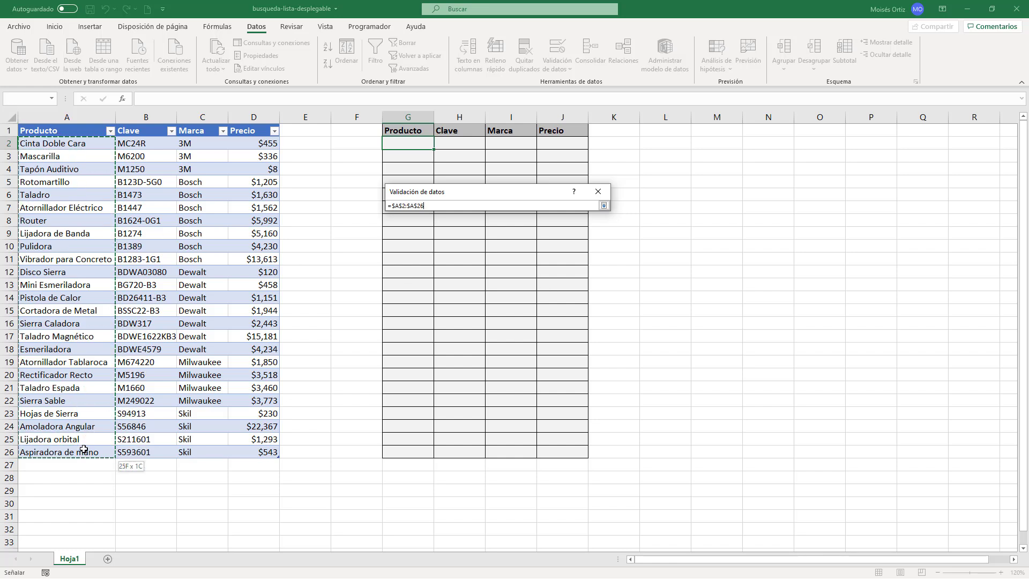
pyautogui.click(604, 206)
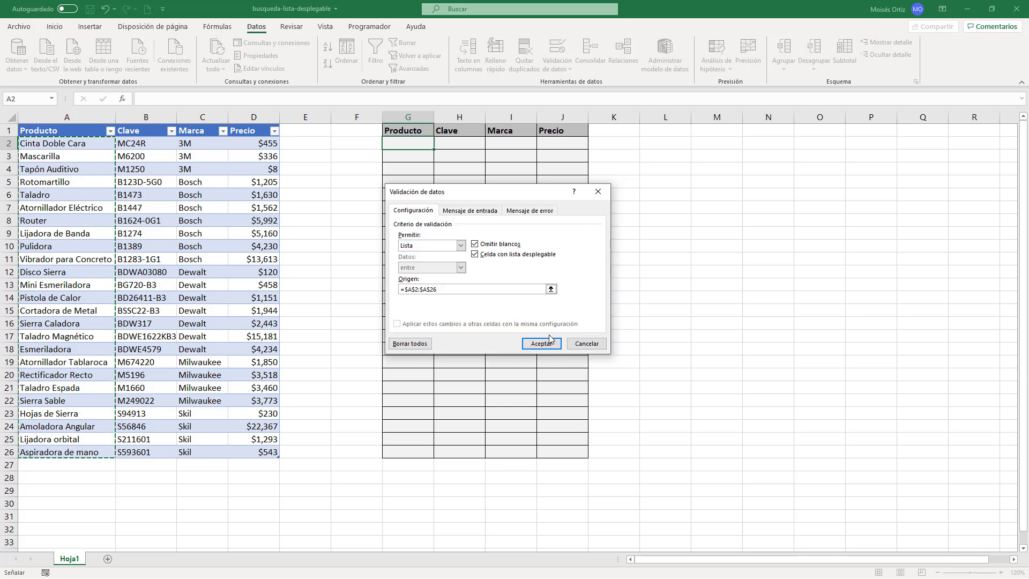
pyautogui.click(539, 346)
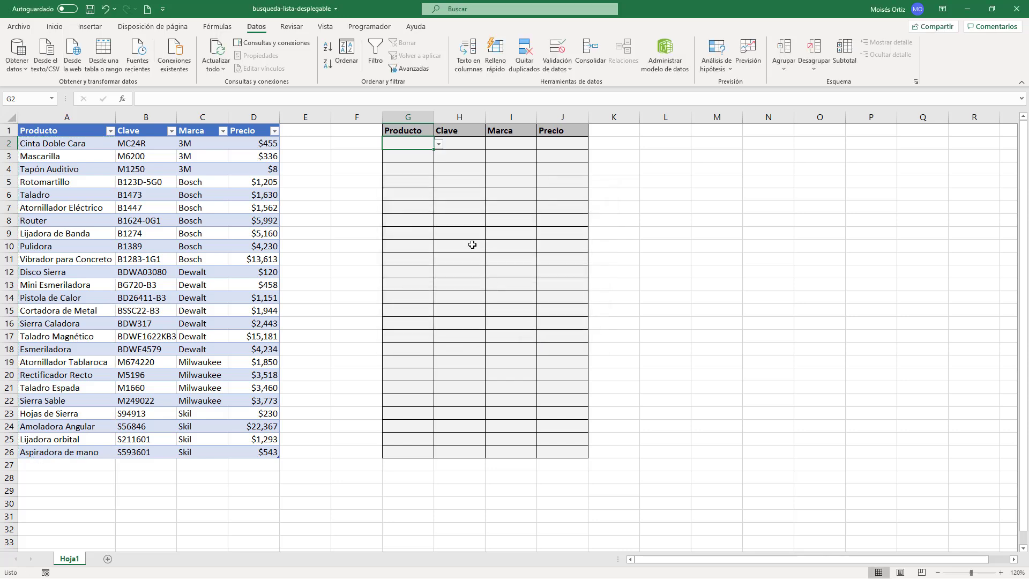
# Step: Check the product drop-down list in G2 and widen column G so that long product names fit
pyautogui.click(439, 143)
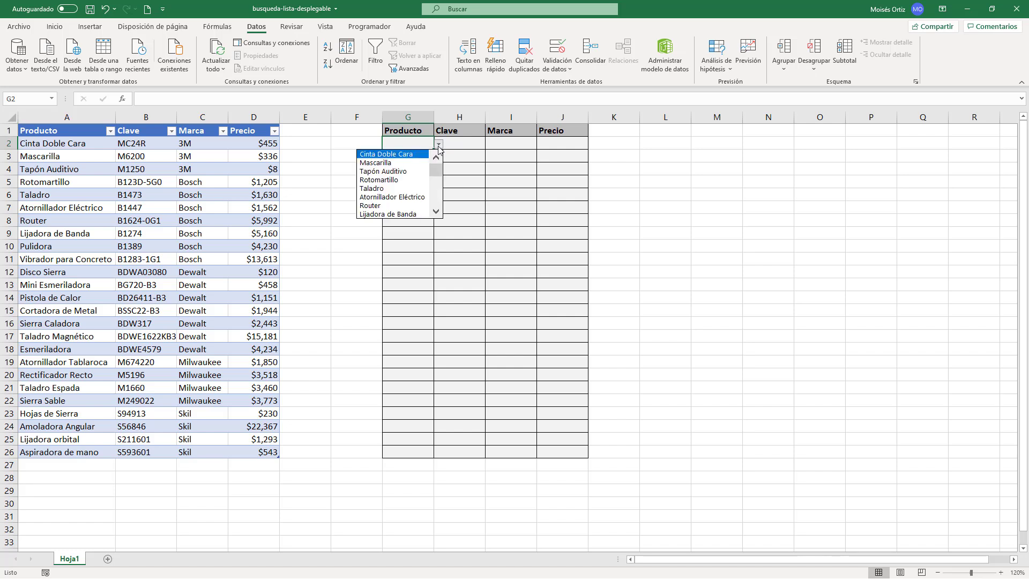
pyautogui.moveTo(436, 170); pyautogui.dragTo(436, 182)
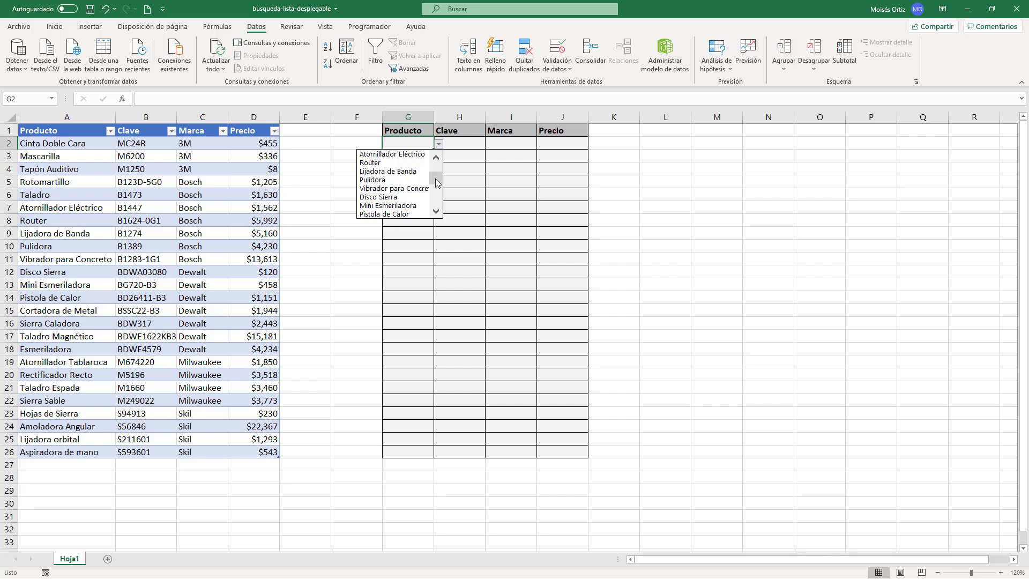
pyautogui.click(420, 145)
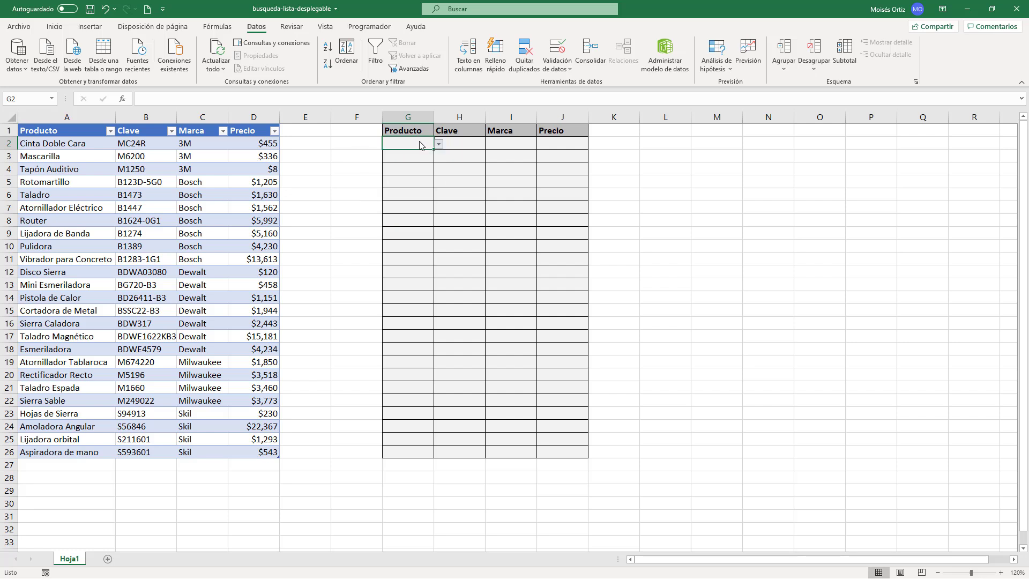
pyautogui.moveTo(433, 122); pyautogui.dragTo(488, 119)
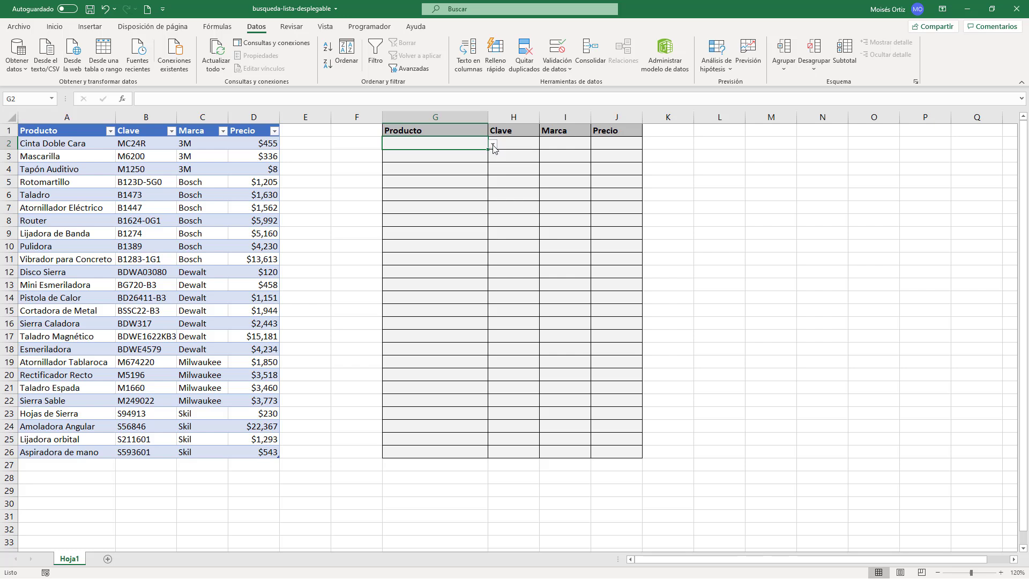
# Step: Browse G2's drop-down list to its end and sort the table by Producto from A to Z
pyautogui.click(492, 144)
pyautogui.moveTo(490, 172); pyautogui.dragTo(490, 202)
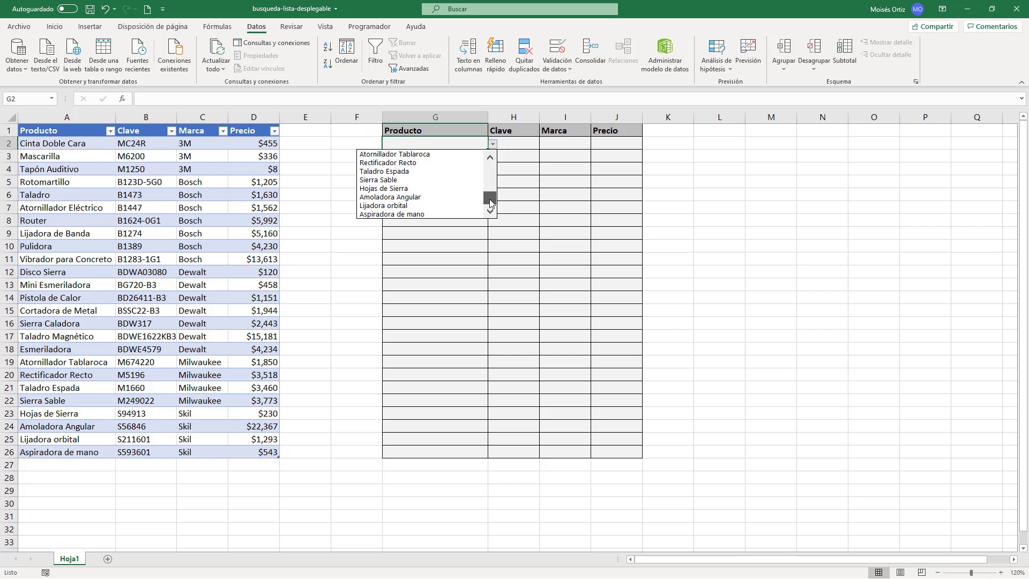
pyautogui.moveTo(489, 202); pyautogui.dragTo(490, 206)
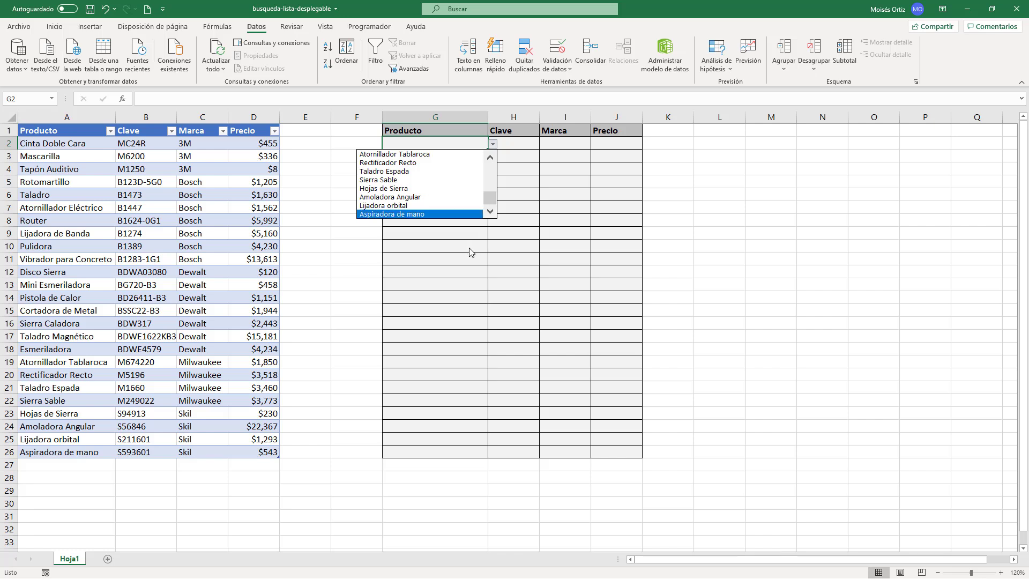
pyautogui.press('Escape')
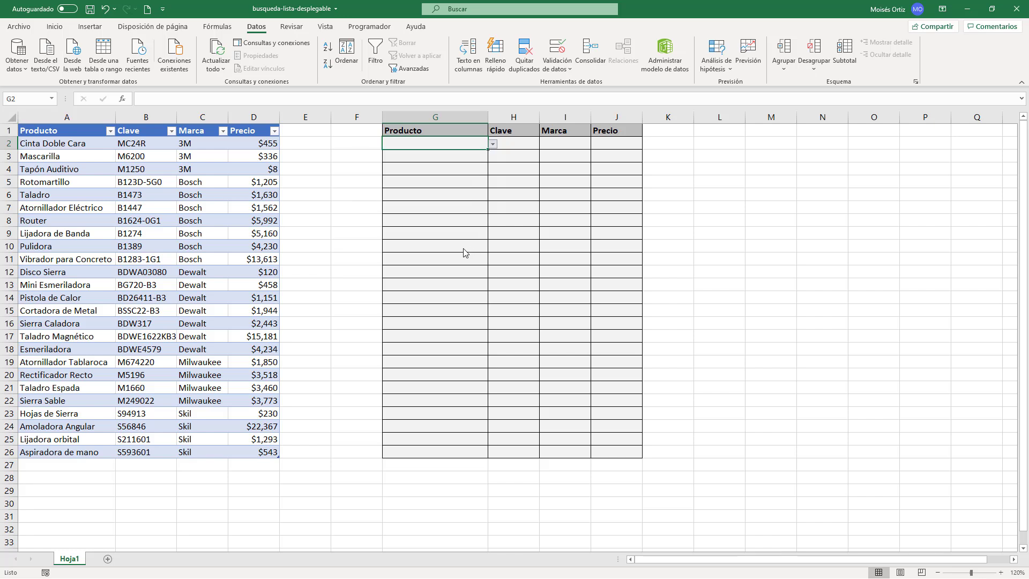
pyautogui.click(111, 131)
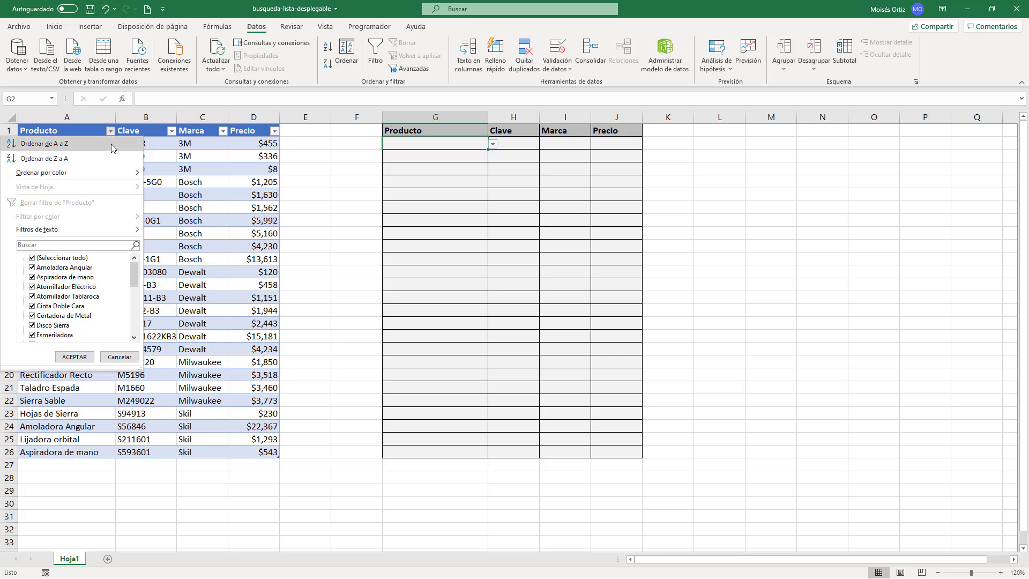
pyautogui.click(111, 143)
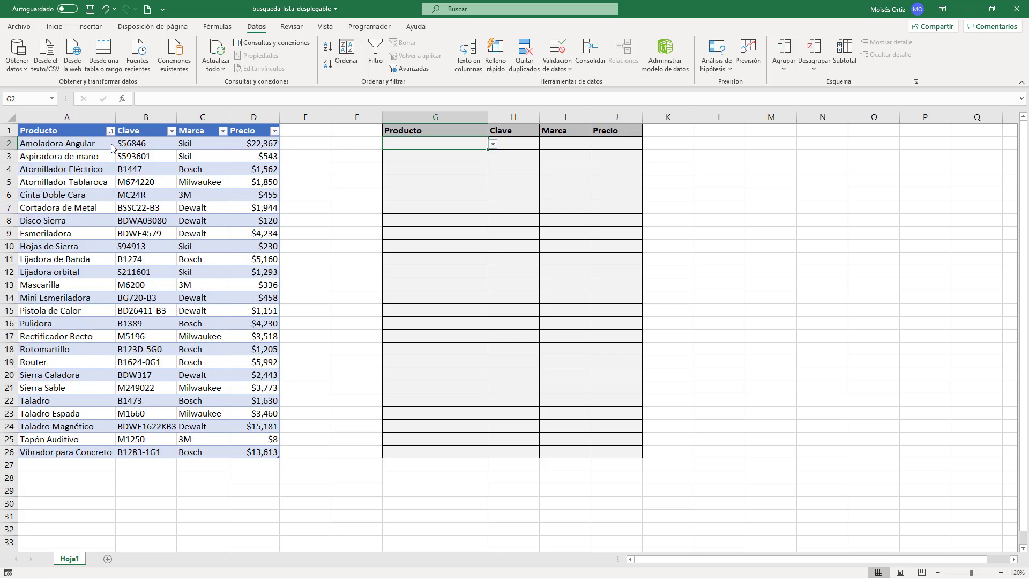
# Step: Choose Cinta Doble Cara from the drop-down list in G2
pyautogui.click(493, 145)
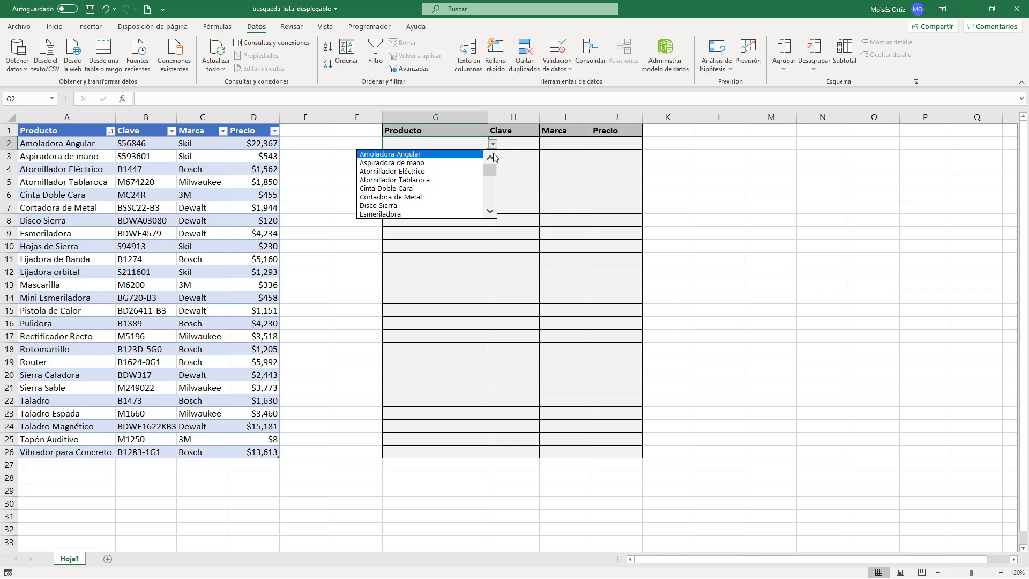
pyautogui.moveTo(491, 170)
pyautogui.mouseDown()
pyautogui.moveTo(492, 182)
pyautogui.moveTo(492, 164)
pyautogui.mouseUp()
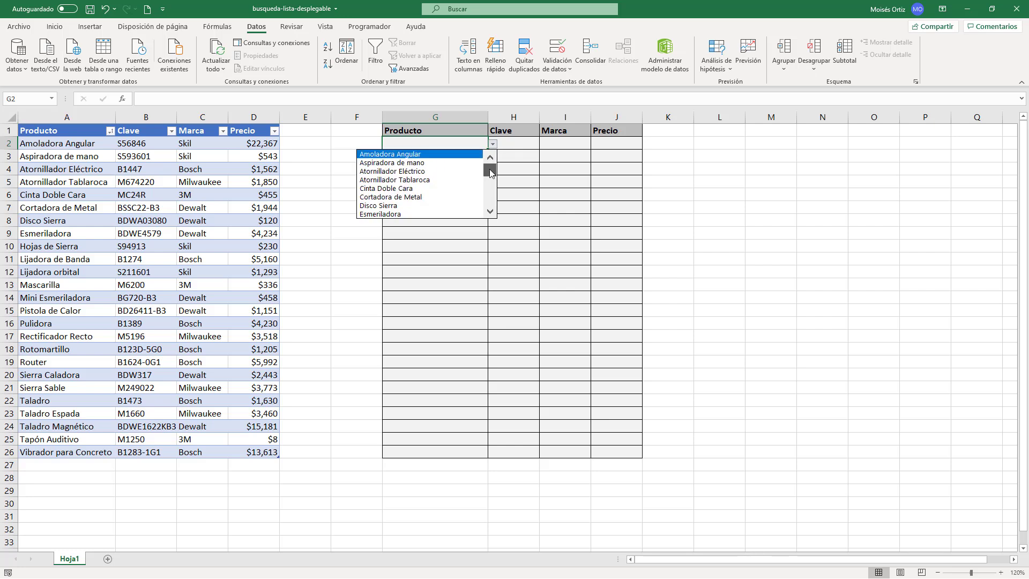
pyautogui.click(444, 189)
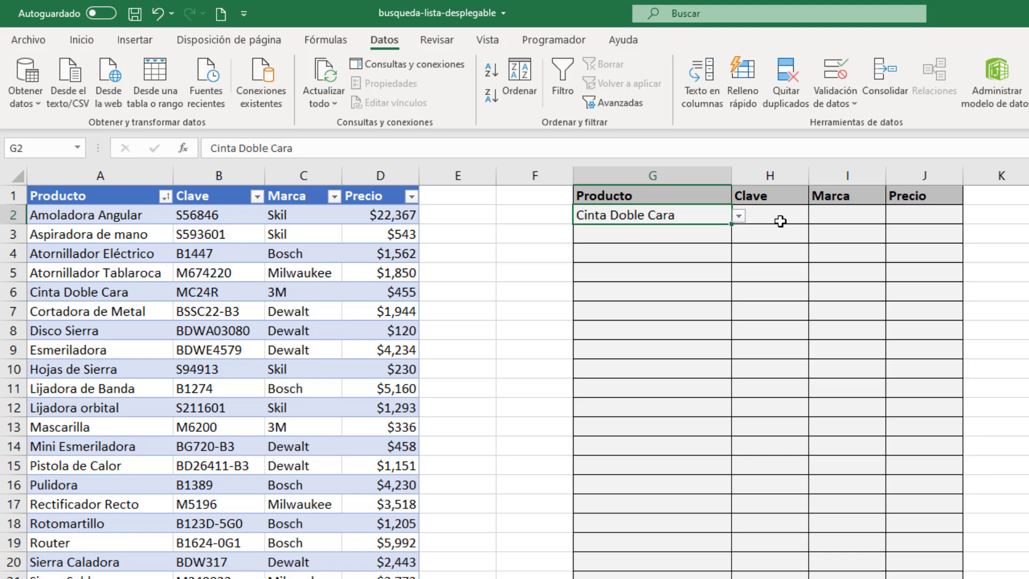
# Step: Start a BUSCARV formula in H2 with $G2 as the lookup value, keeping the column reference fixed
pyautogui.click(518, 143)
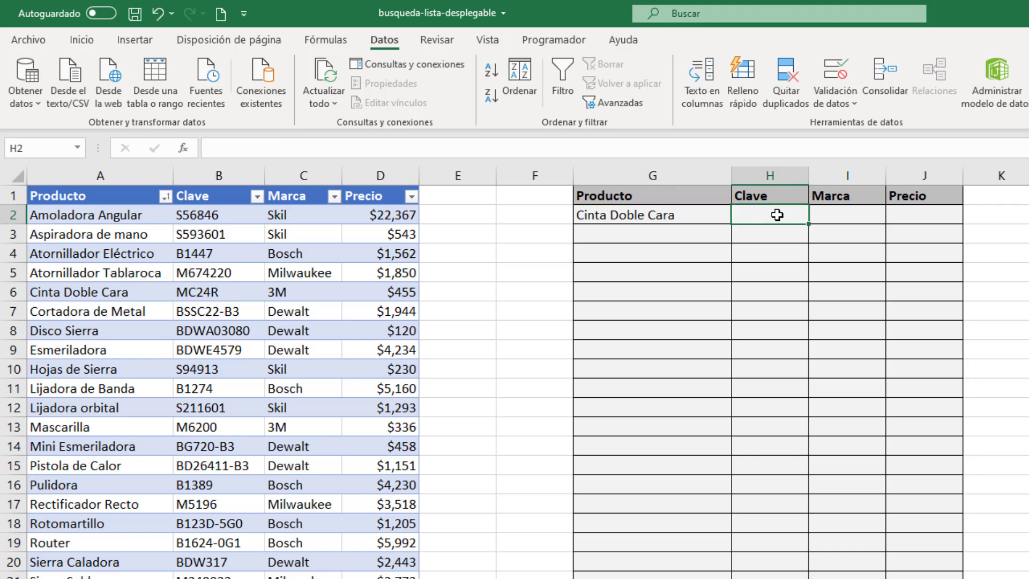
pyautogui.click(743, 143)
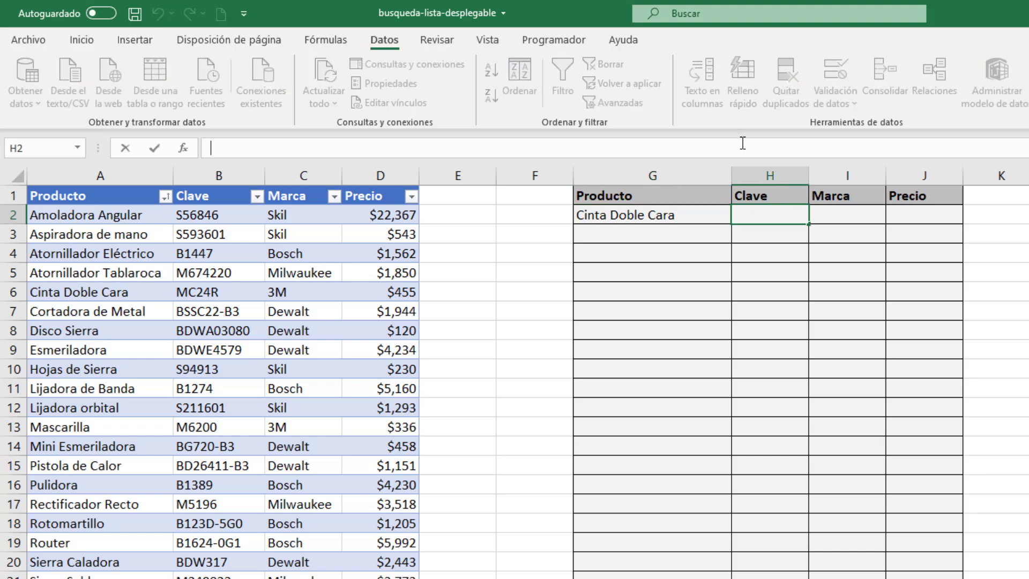
pyautogui.write('=BUS')
pyautogui.press('Down')
pyautogui.press('Down')
pyautogui.press('Tab')
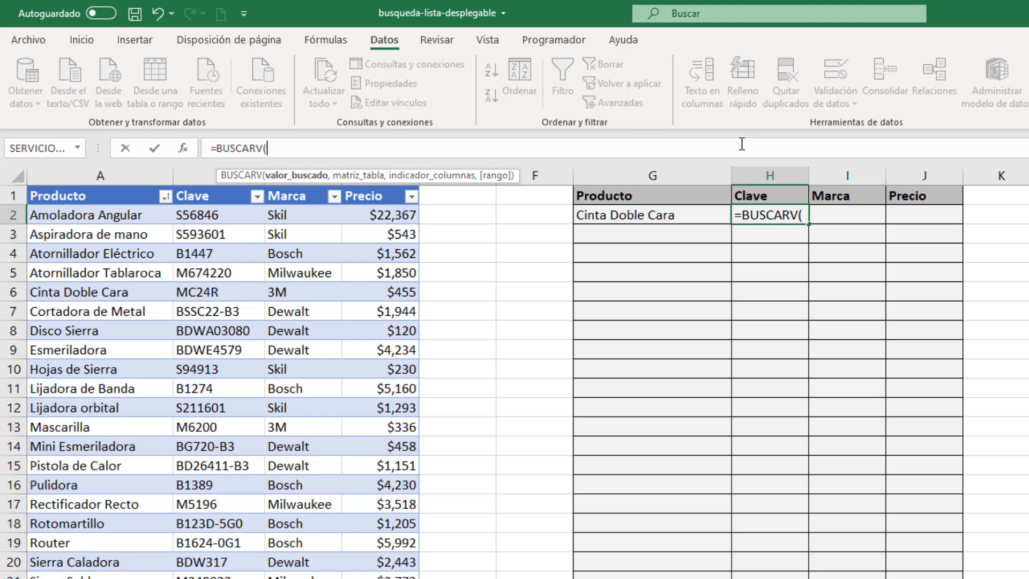
pyautogui.click(667, 216)
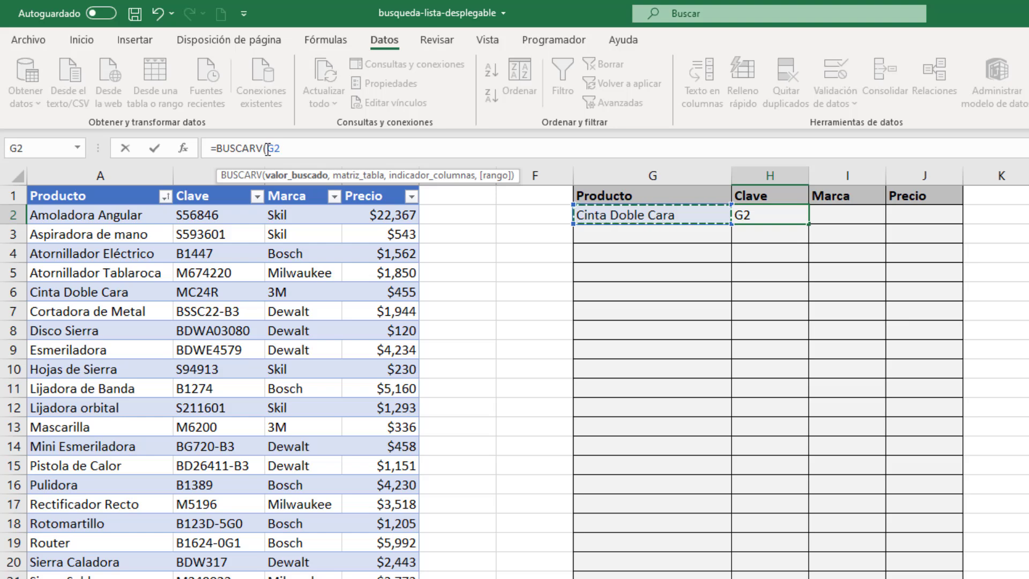
pyautogui.click(304, 151)
pyautogui.write('$G2')
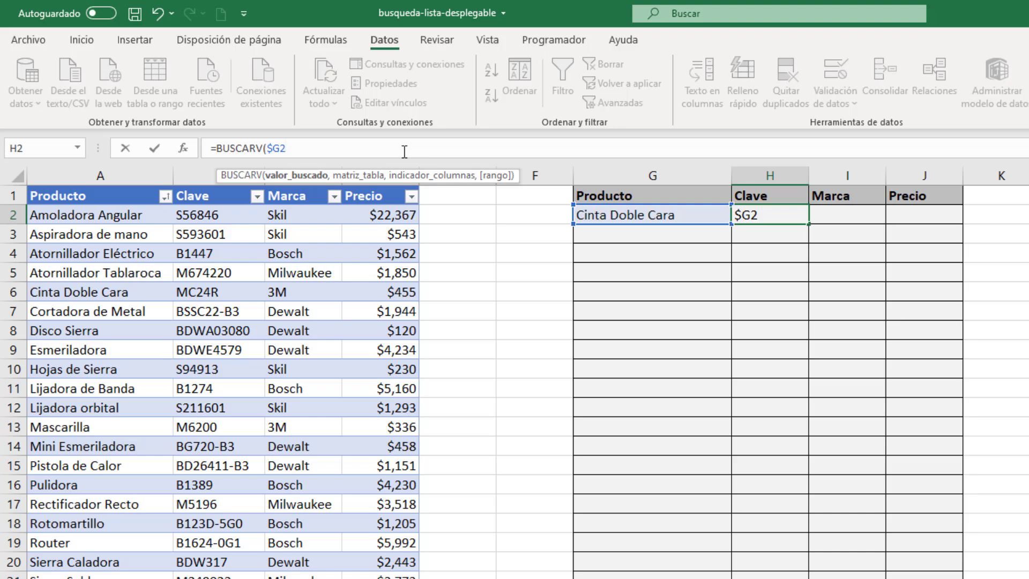
pyautogui.write(',')
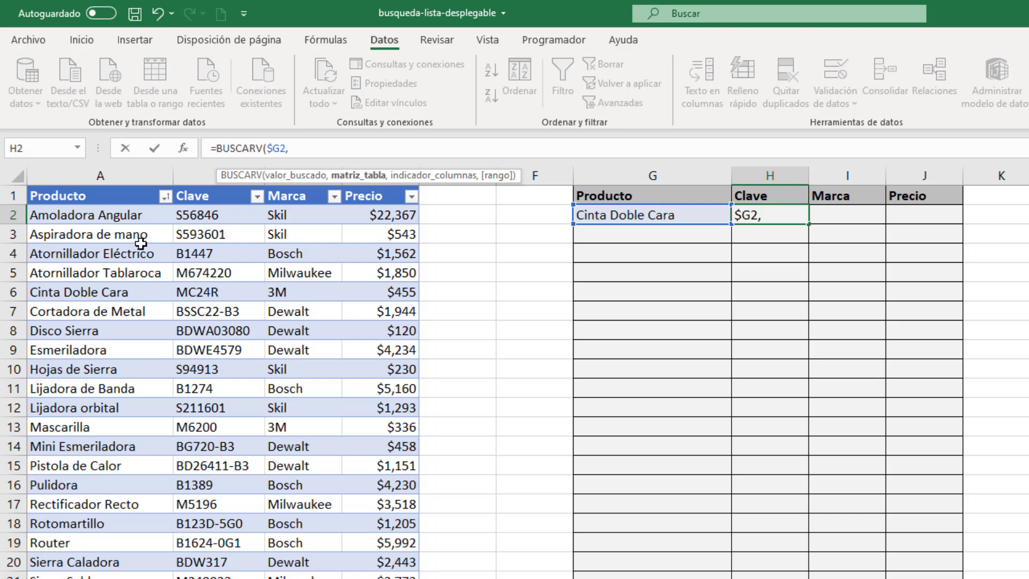
# Step: Complete H2's BUSCARV formula with Tabla1 as the table, column index 2 and FALSO for an exact match
pyautogui.moveTo(111, 212); pyautogui.dragTo(420, 575)
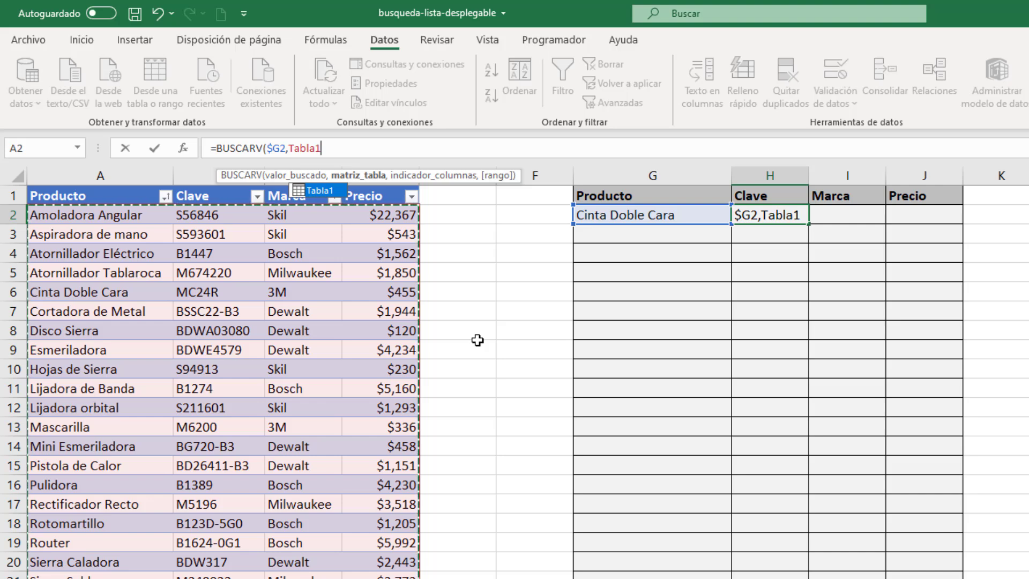
pyautogui.write(',')
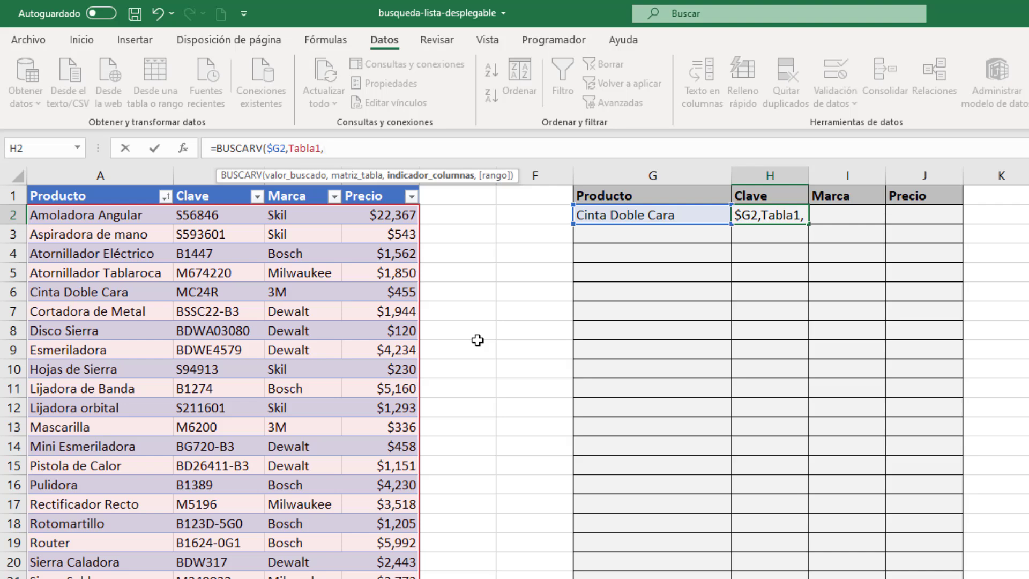
pyautogui.write('2')
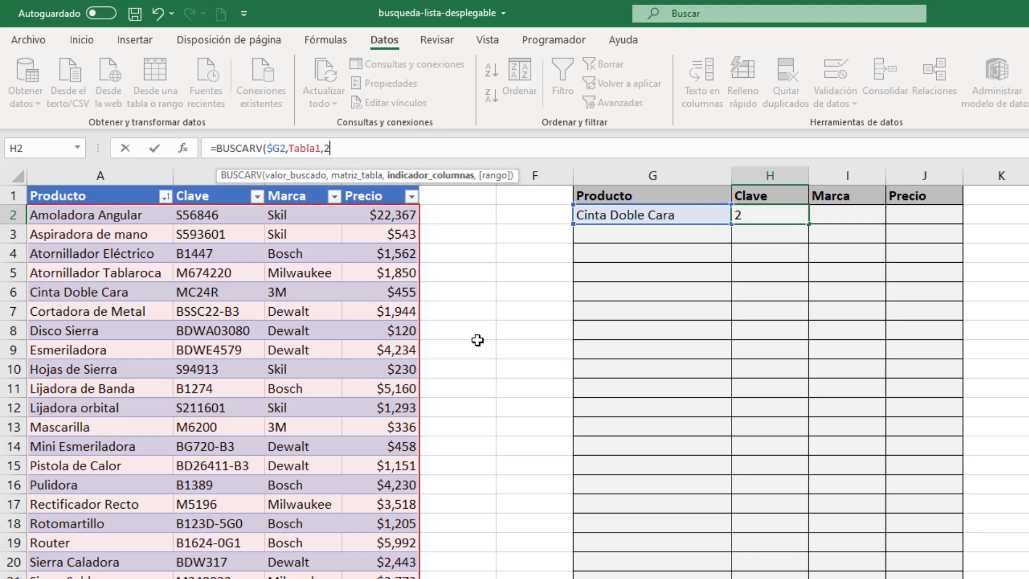
pyautogui.write(',')
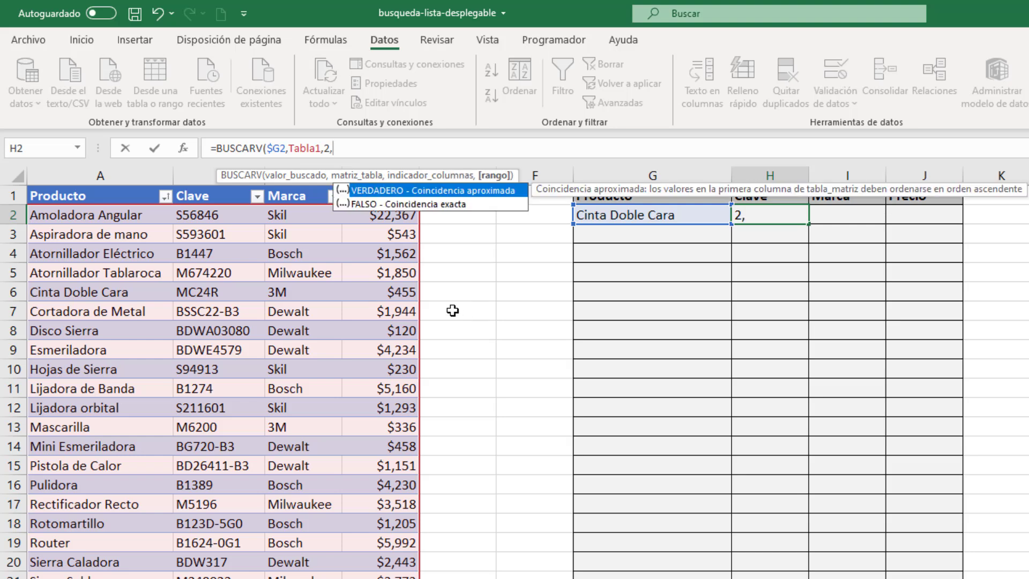
pyautogui.doubleClick(385, 202)
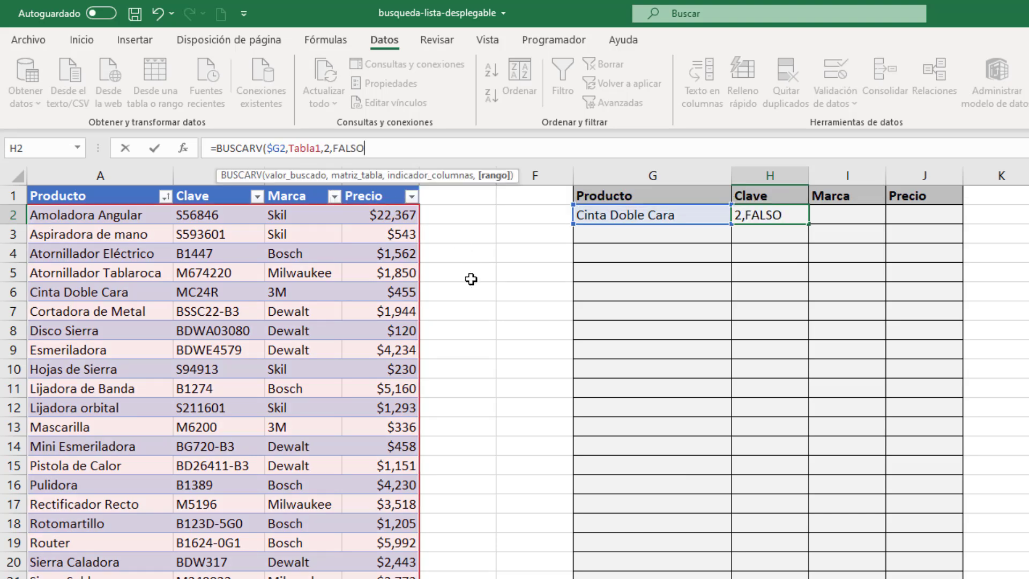
pyautogui.write(')')
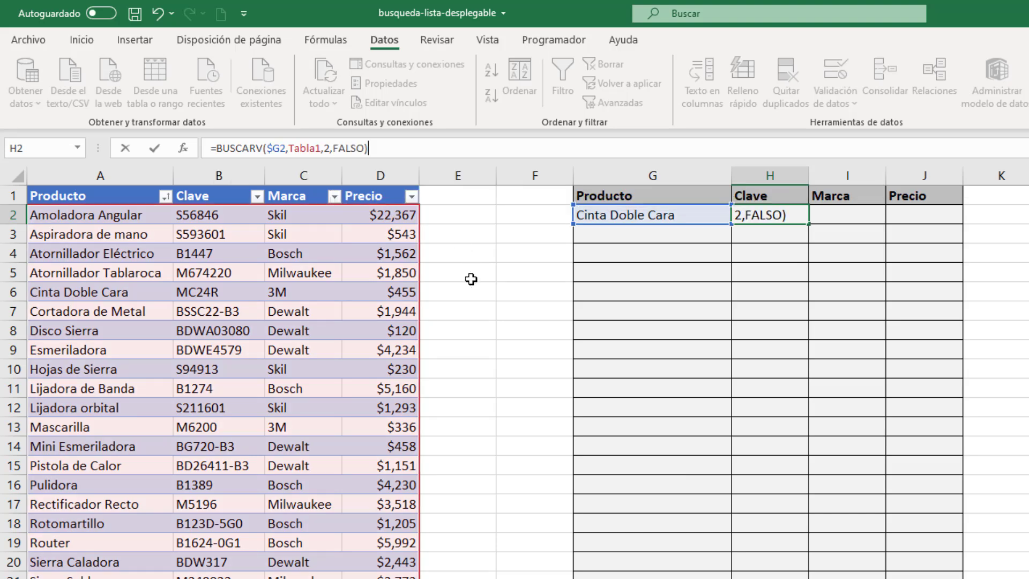
pyautogui.press('Return')
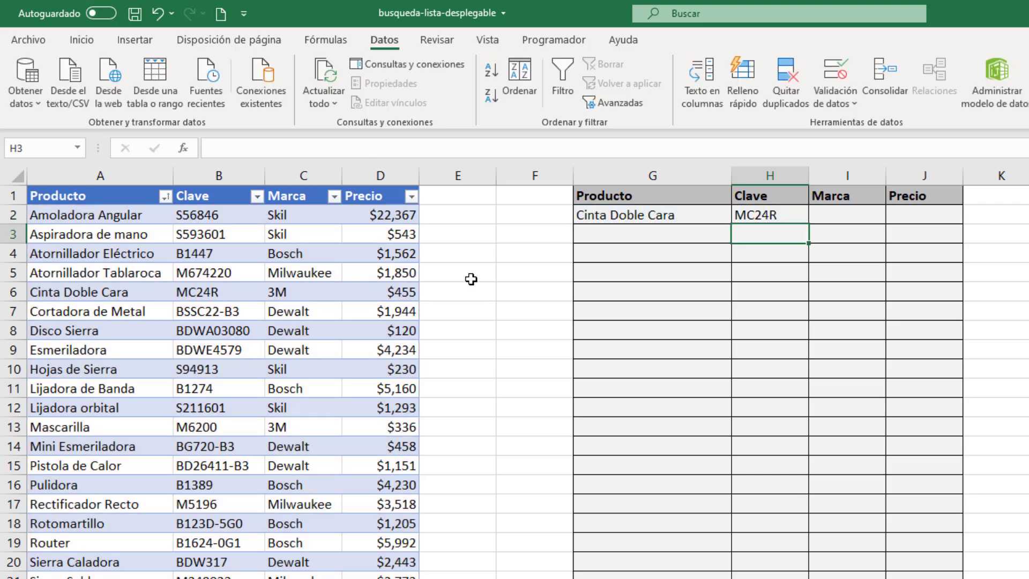
# Step: Try copying H2's formula across to I2 and J2, check the copies, and undo both fills
pyautogui.click(788, 215)
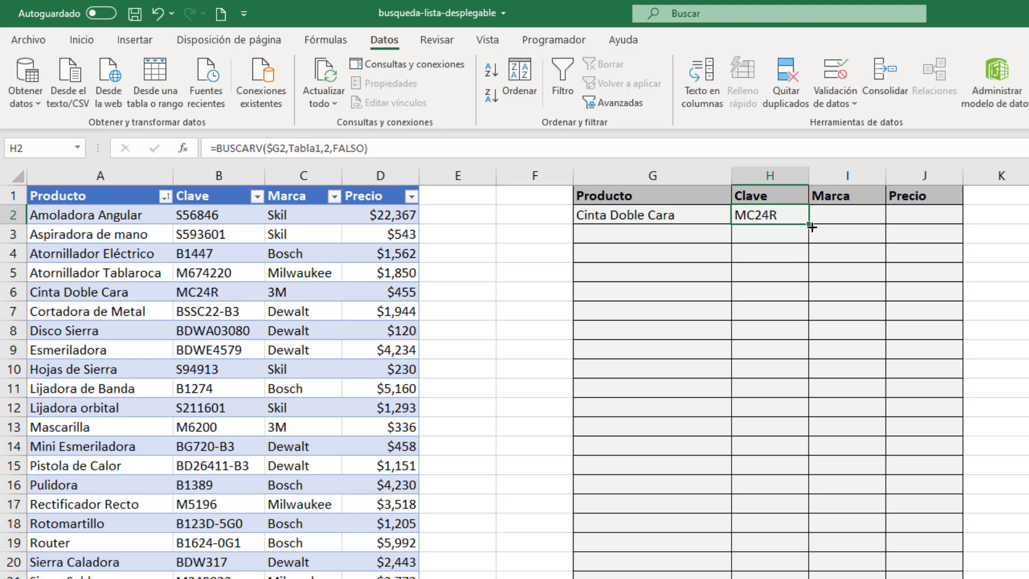
pyautogui.moveTo(811, 225); pyautogui.dragTo(868, 225)
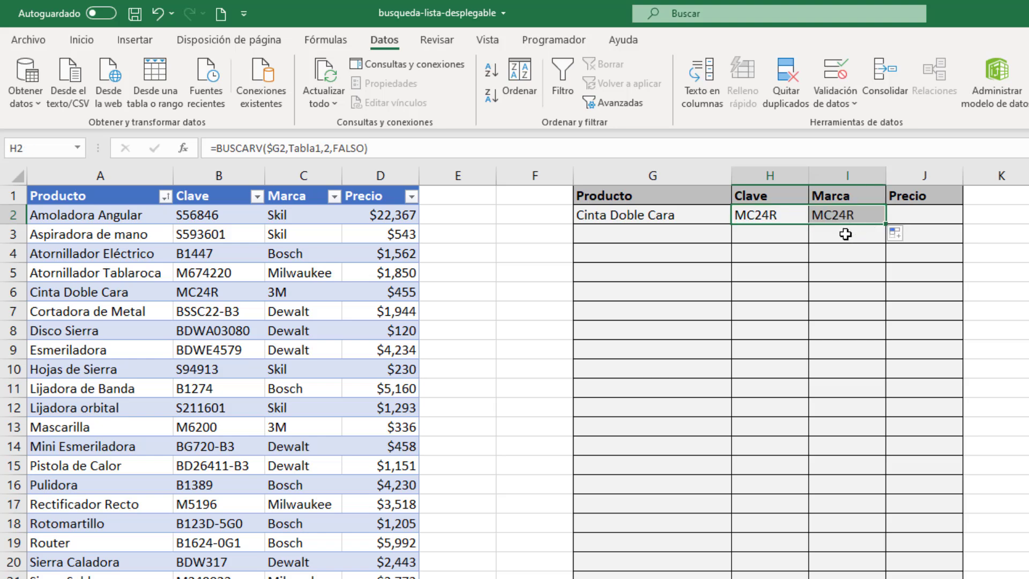
pyautogui.click(845, 217)
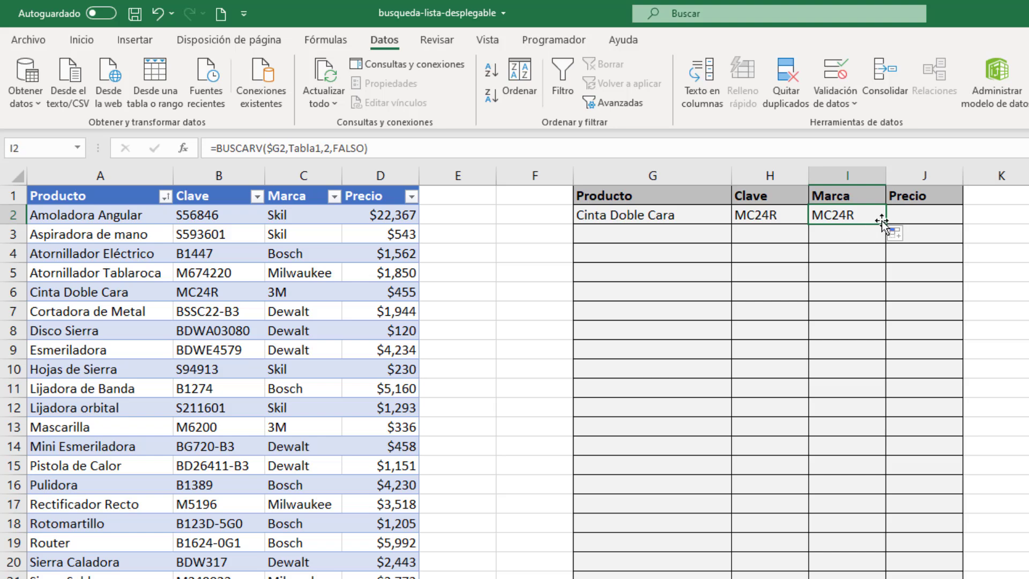
pyautogui.moveTo(886, 224); pyautogui.dragTo(927, 217)
pyautogui.click(917, 217)
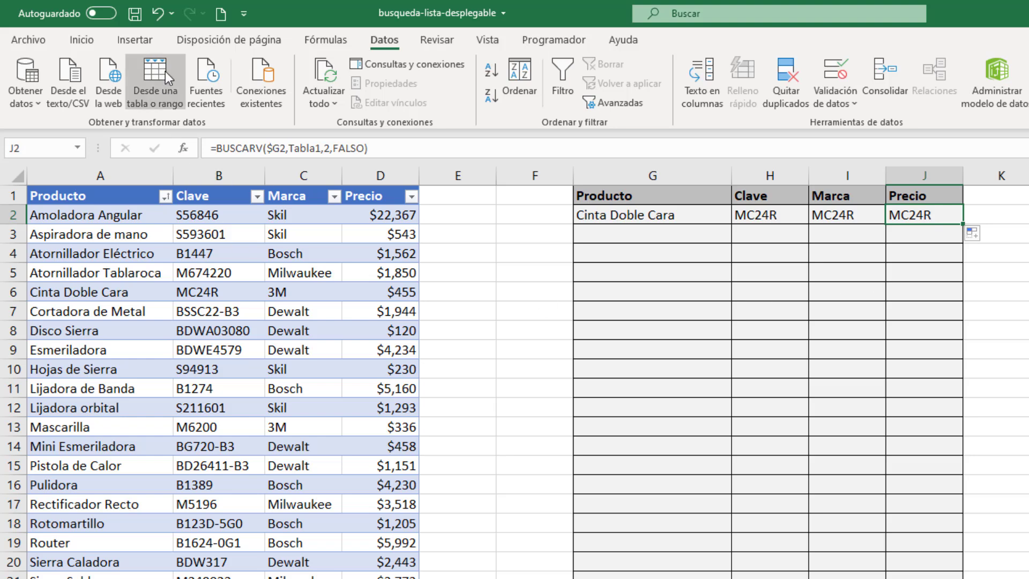
pyautogui.click(159, 14)
pyautogui.click(159, 14)
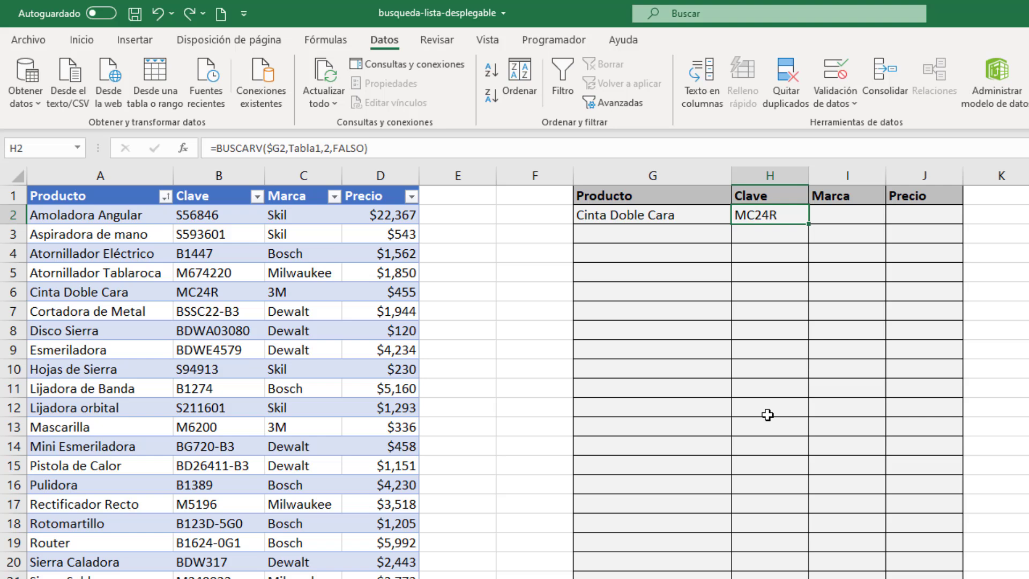
# Step: Replace the column index in H2's formula with a COINCIDIR function that looks up H$1, keeping the row fixed
pyautogui.click(331, 148)
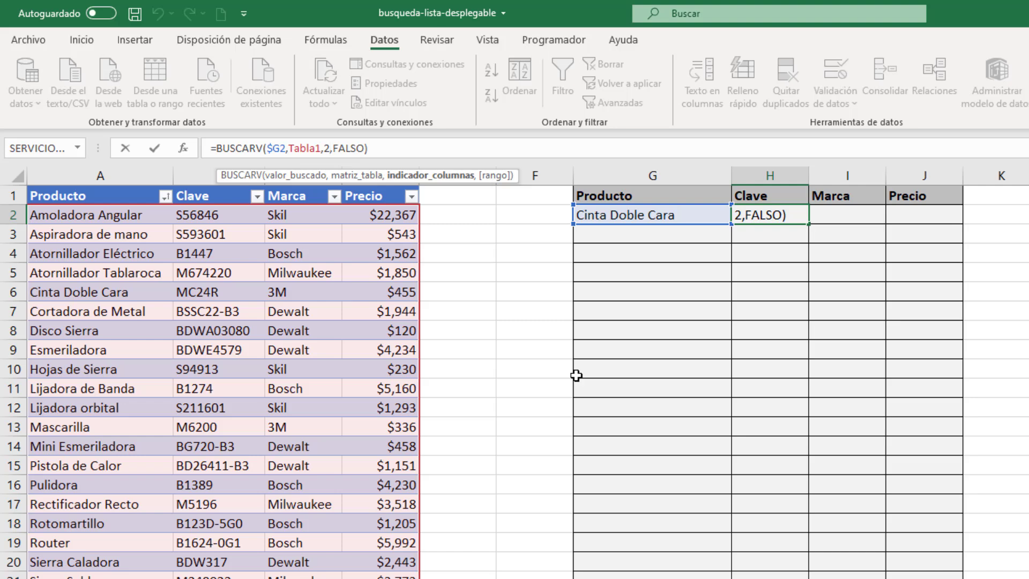
pyautogui.press('BackSpace')
pyautogui.write('COINCI')
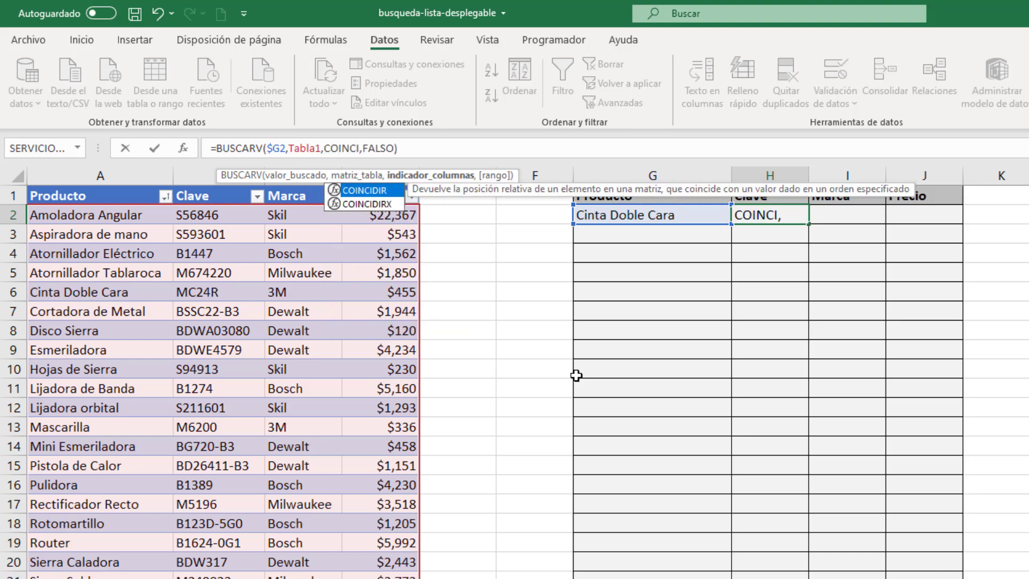
pyautogui.press('Tab')
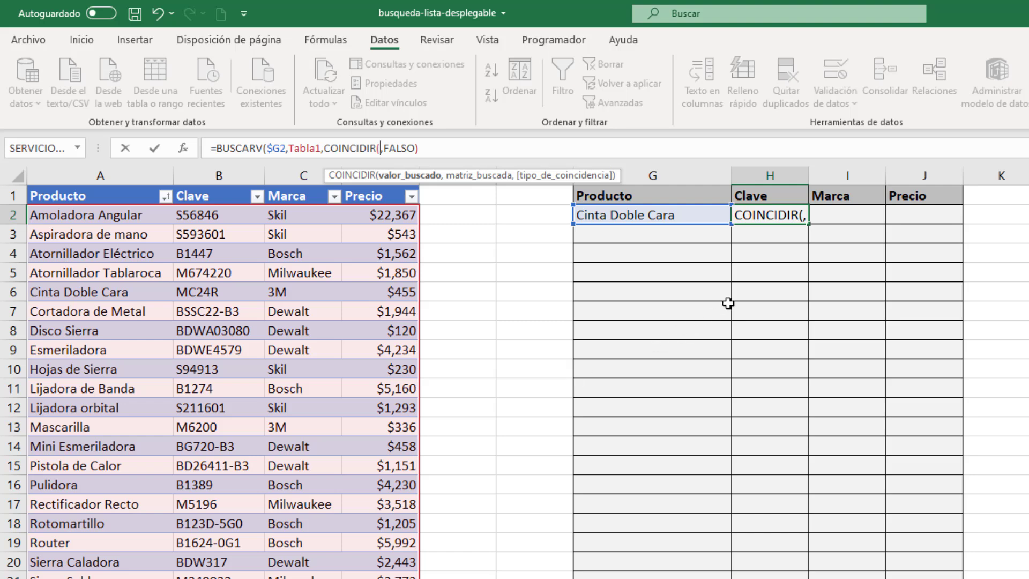
pyautogui.click(763, 195)
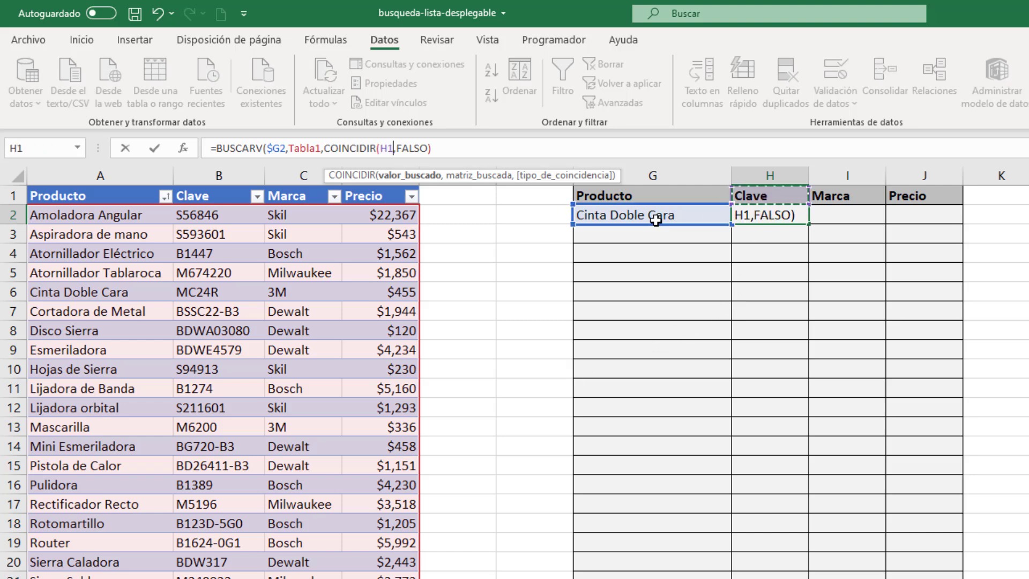
pyautogui.click(388, 148)
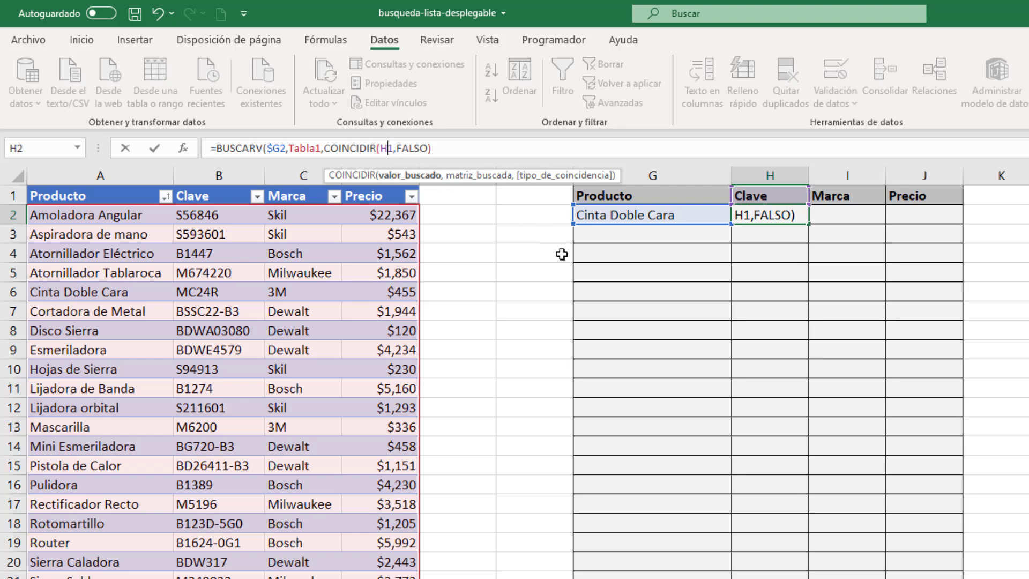
pyautogui.write('$')
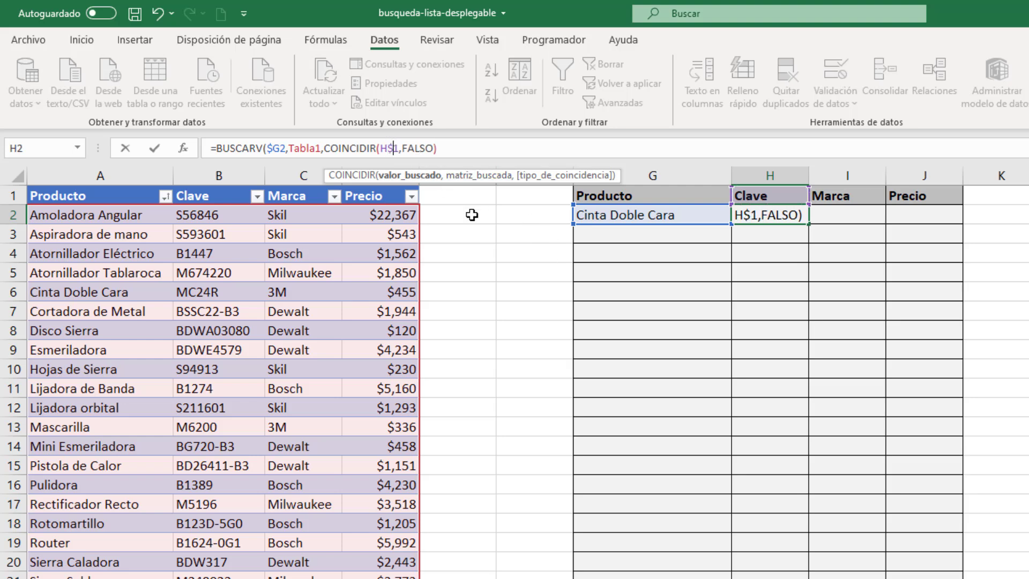
# Step: Complete COINCIDIR in H2 with Tabla1[#Encabezados] as the search range and match type 0, and enter the formula
pyautogui.click(401, 149)
pyautogui.write(',')
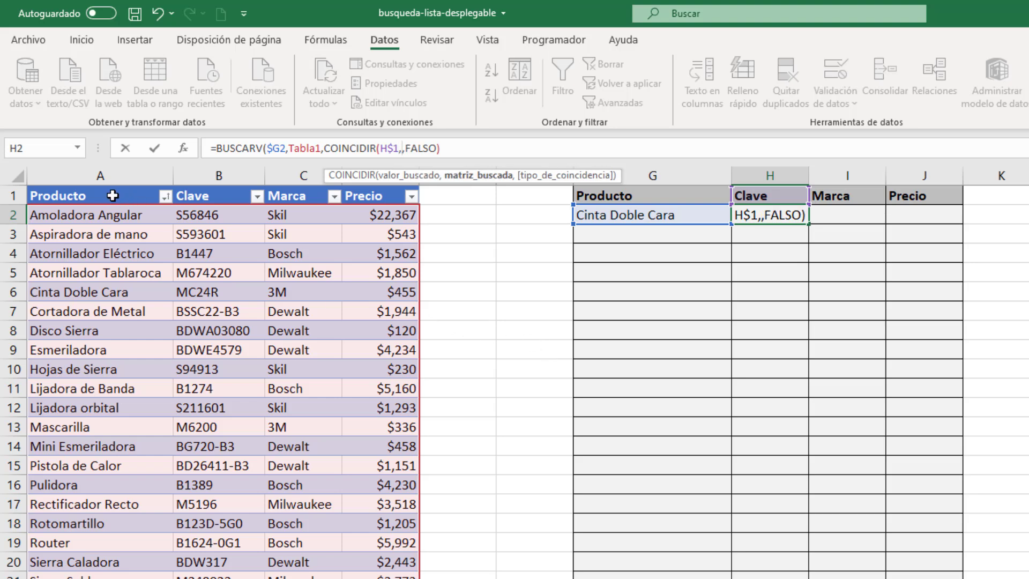
pyautogui.moveTo(112, 196); pyautogui.dragTo(363, 195)
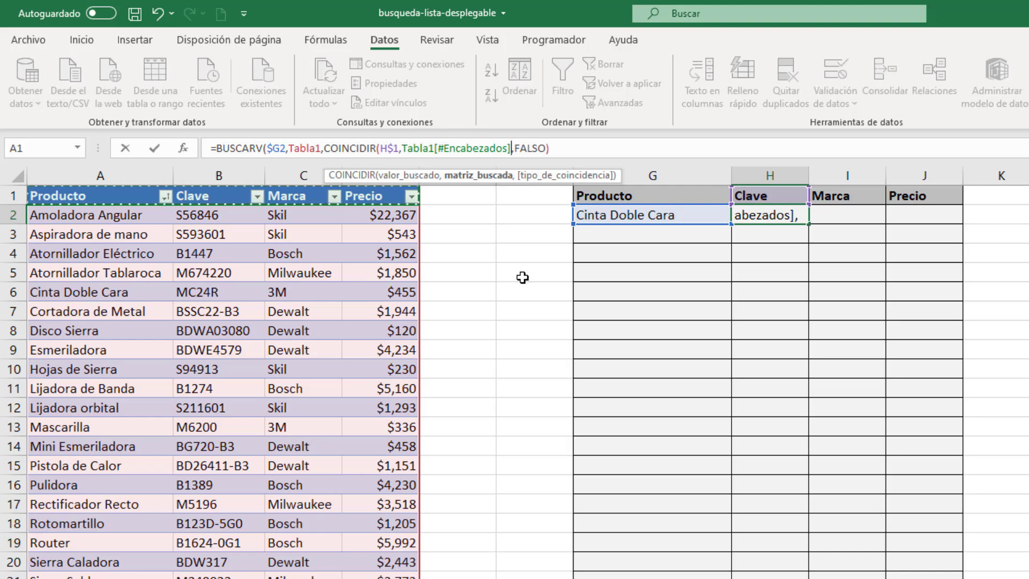
pyautogui.write(',')
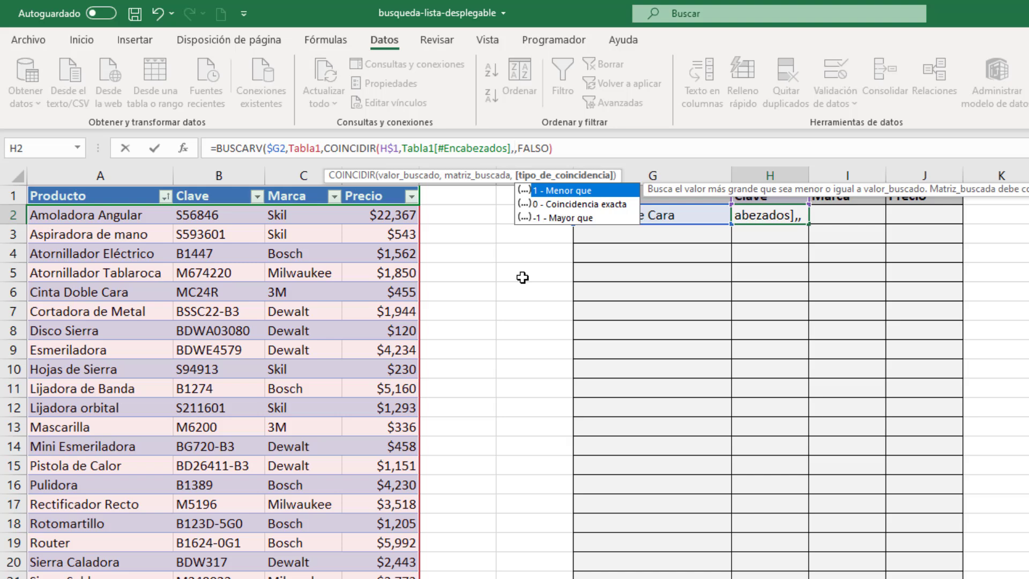
pyautogui.click(565, 205)
pyautogui.doubleClick(564, 205)
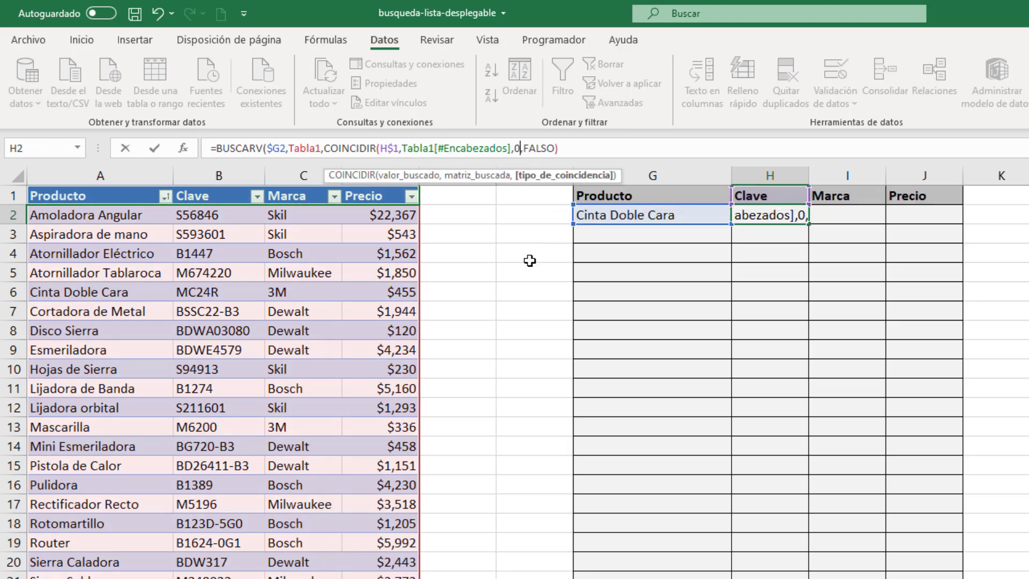
pyautogui.write(')')
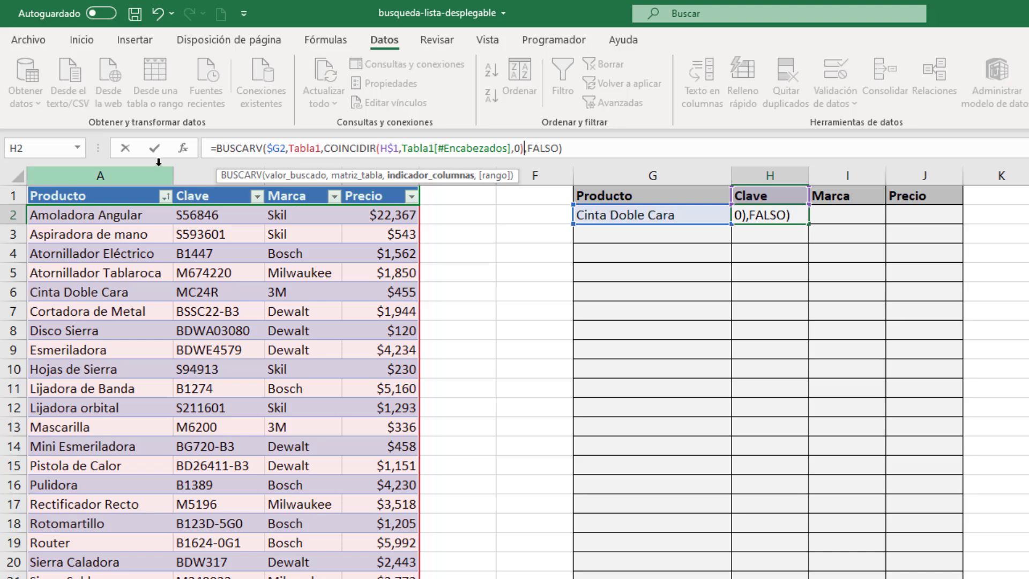
pyautogui.click(154, 148)
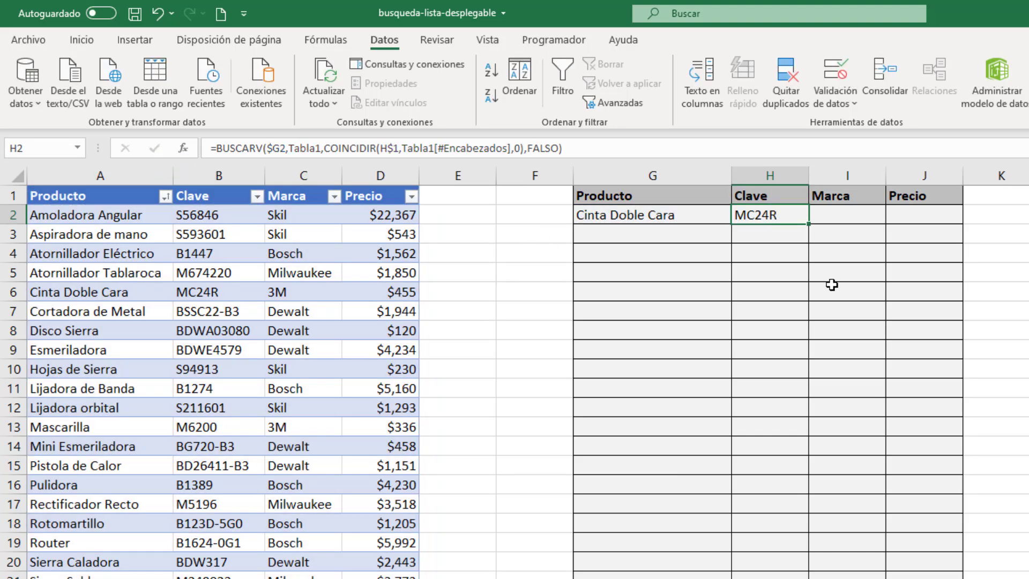
# Step: Try filling H2's formula across to J2 and clearing the product in G2, and undo both changes
pyautogui.moveTo(812, 226); pyautogui.dragTo(926, 219)
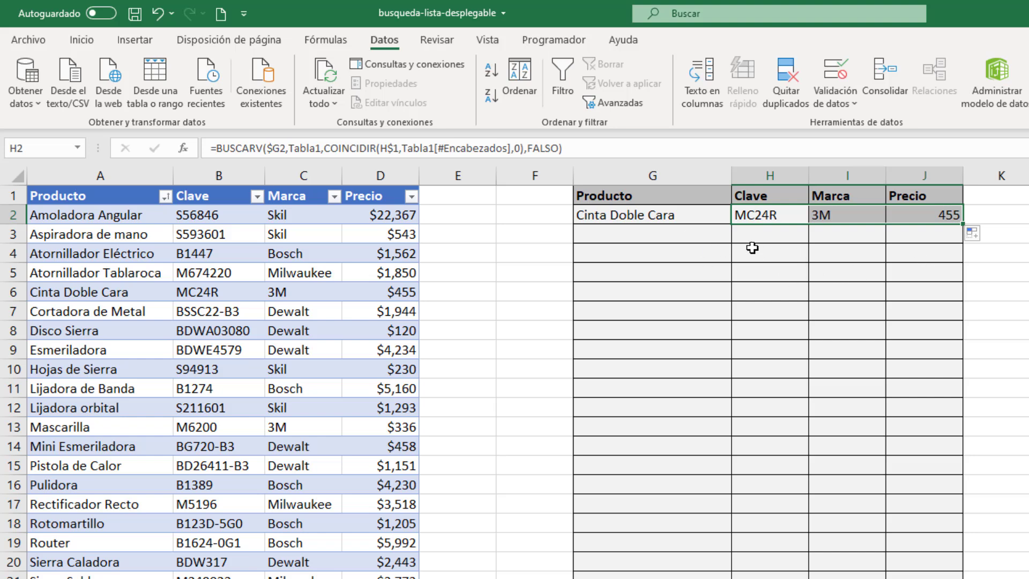
pyautogui.click(721, 235)
pyautogui.click(698, 215)
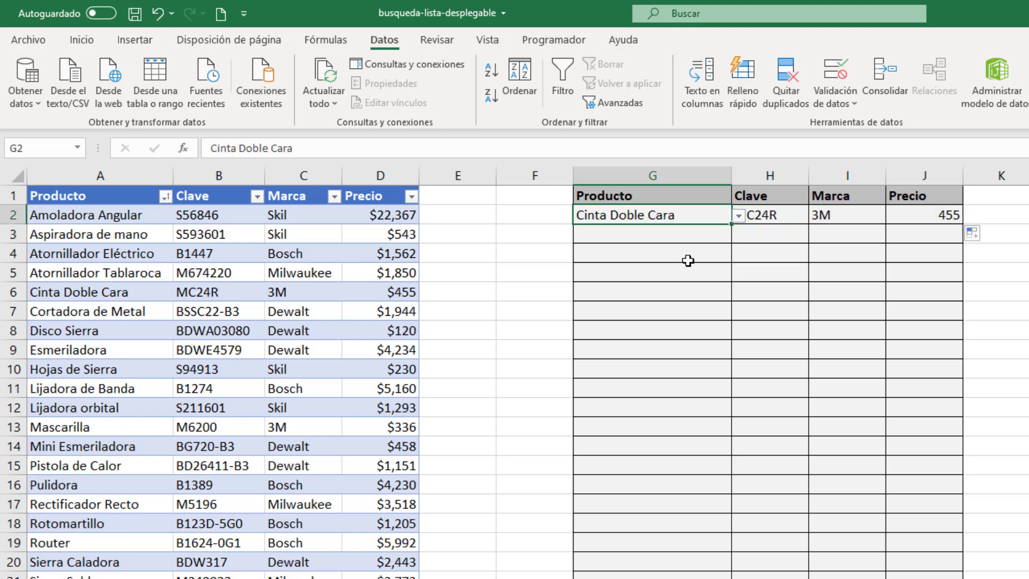
pyautogui.press('Delete')
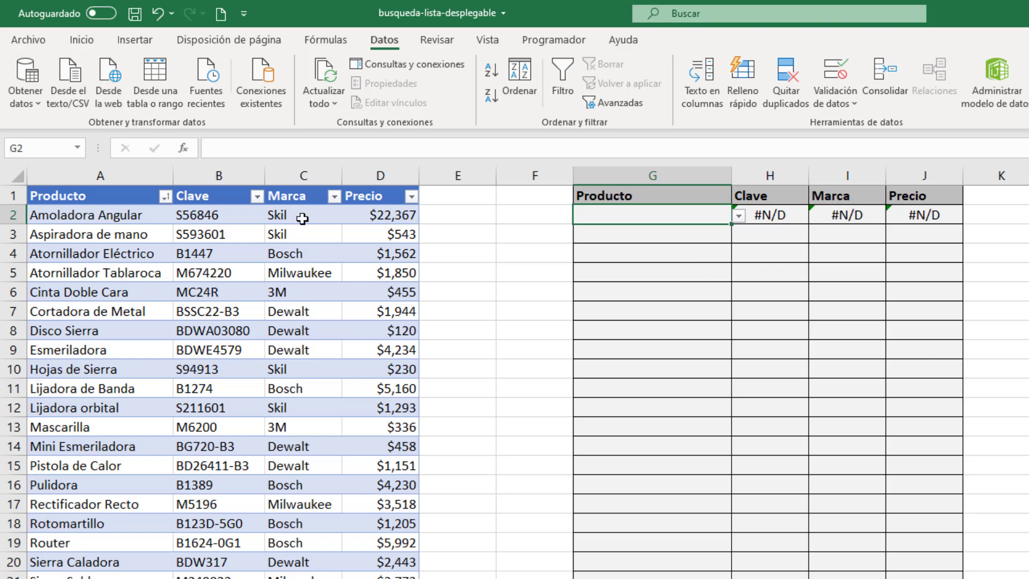
pyautogui.click(156, 13)
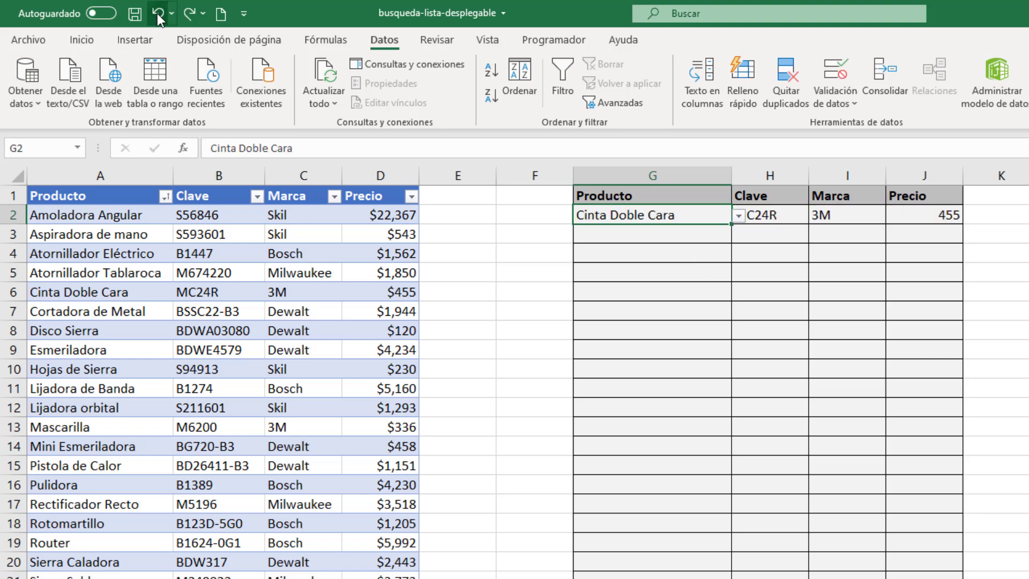
pyautogui.click(157, 14)
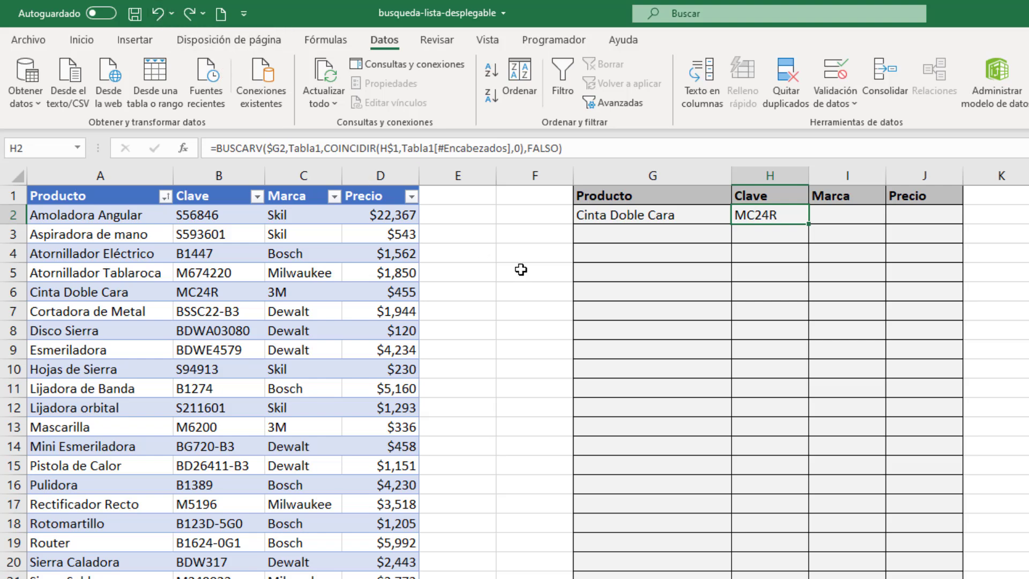
# Step: Wrap H2's BUSCARV formula in SI.ERROR with "" as the value if error, and enter the formula
pyautogui.click(216, 148)
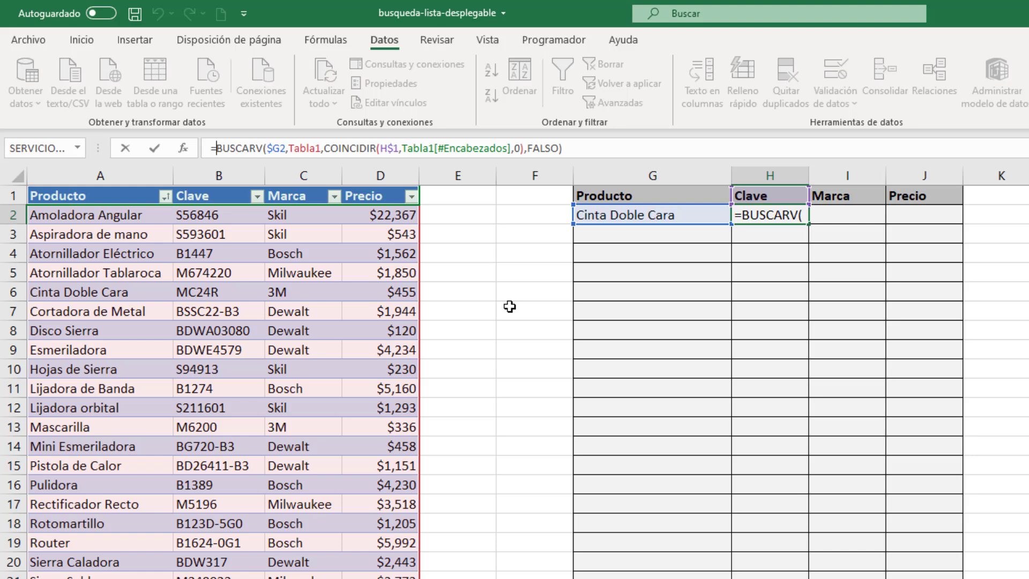
pyautogui.write('SI.E')
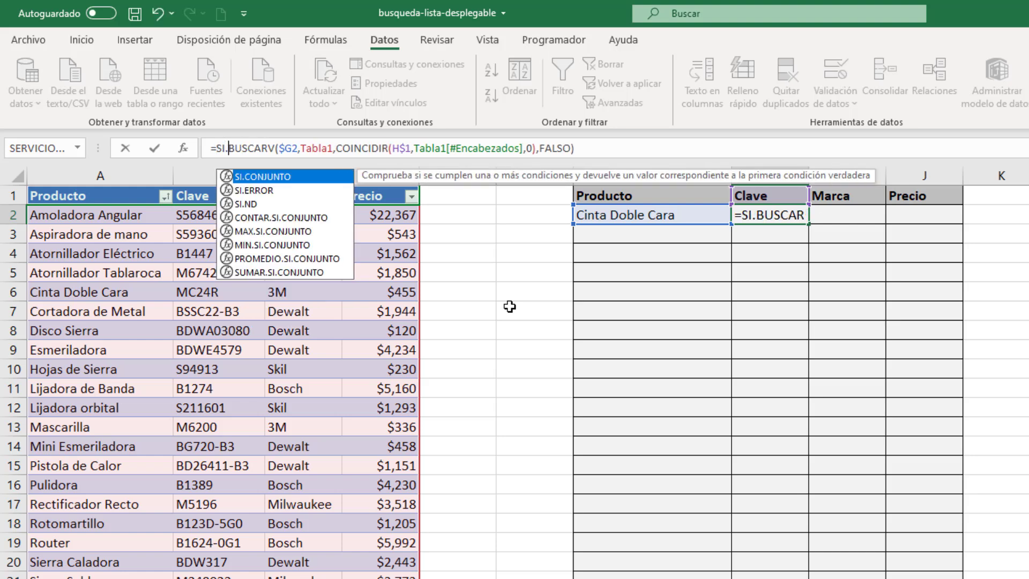
pyautogui.press('Tab')
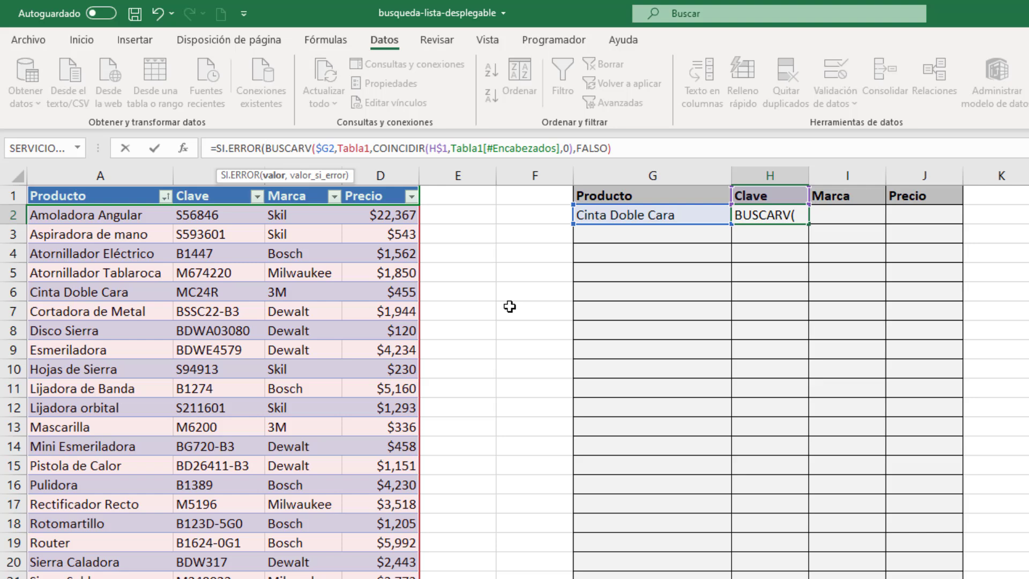
pyautogui.click(630, 150)
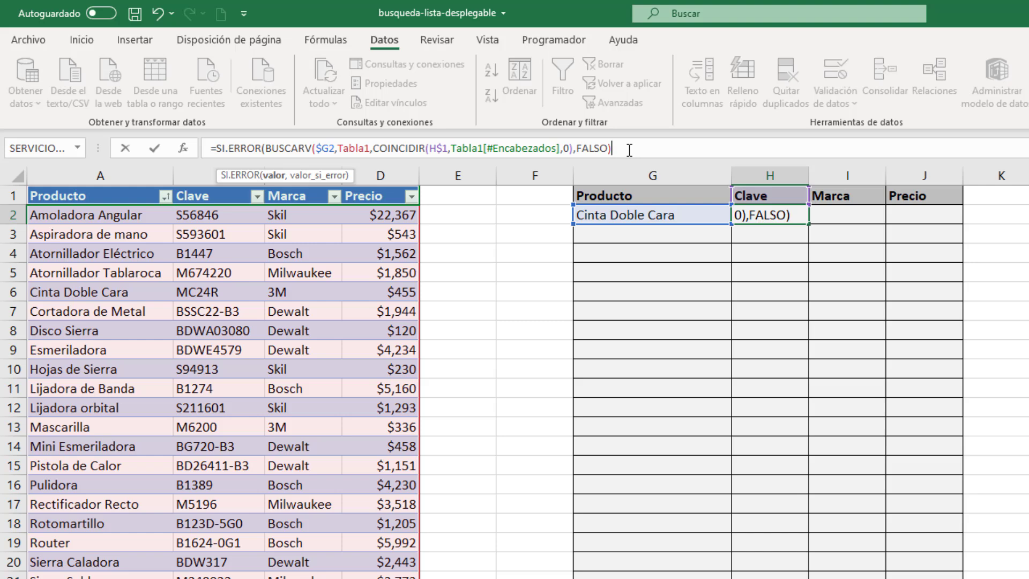
pyautogui.write(',"')
pyautogui.write(')')
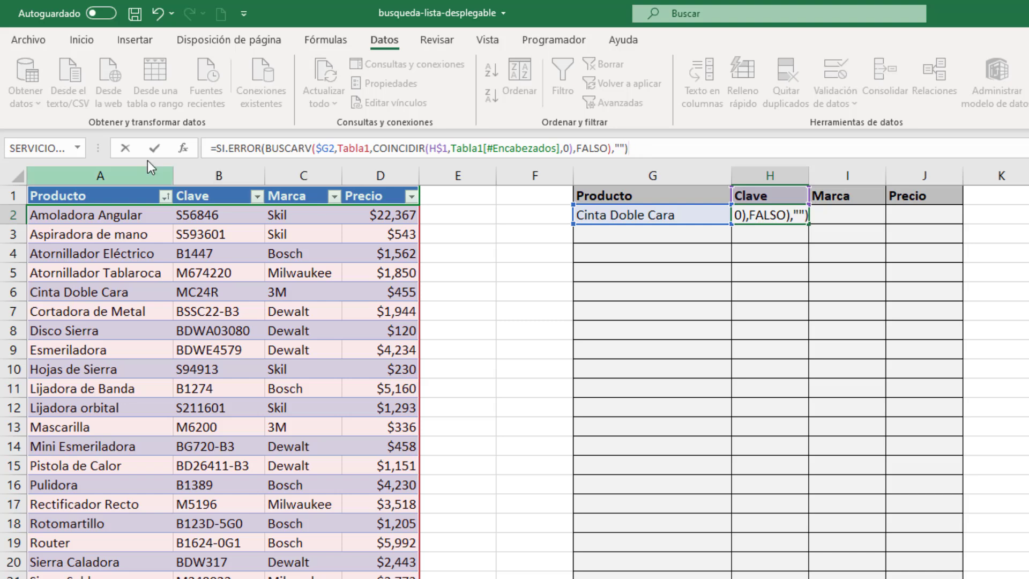
pyautogui.click(155, 147)
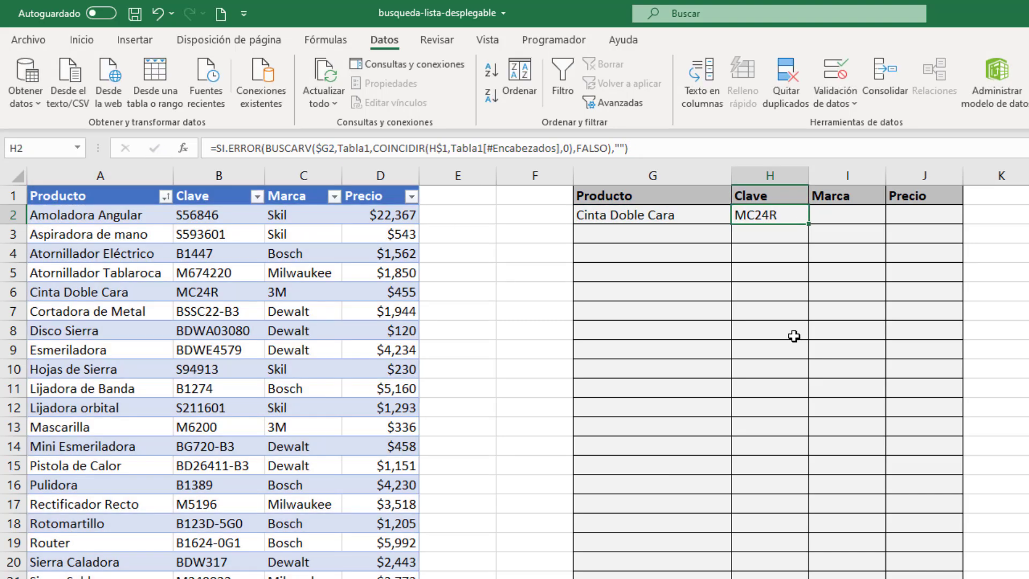
# Step: Fill H2's formula across to J2 and clear the product in G2
pyautogui.moveTo(809, 224); pyautogui.dragTo(933, 217)
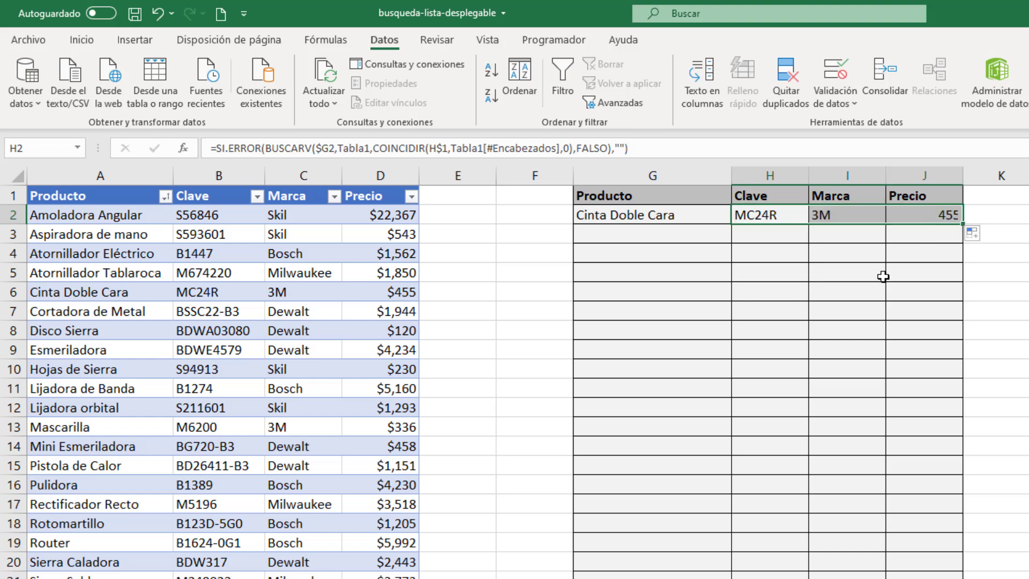
pyautogui.click(632, 217)
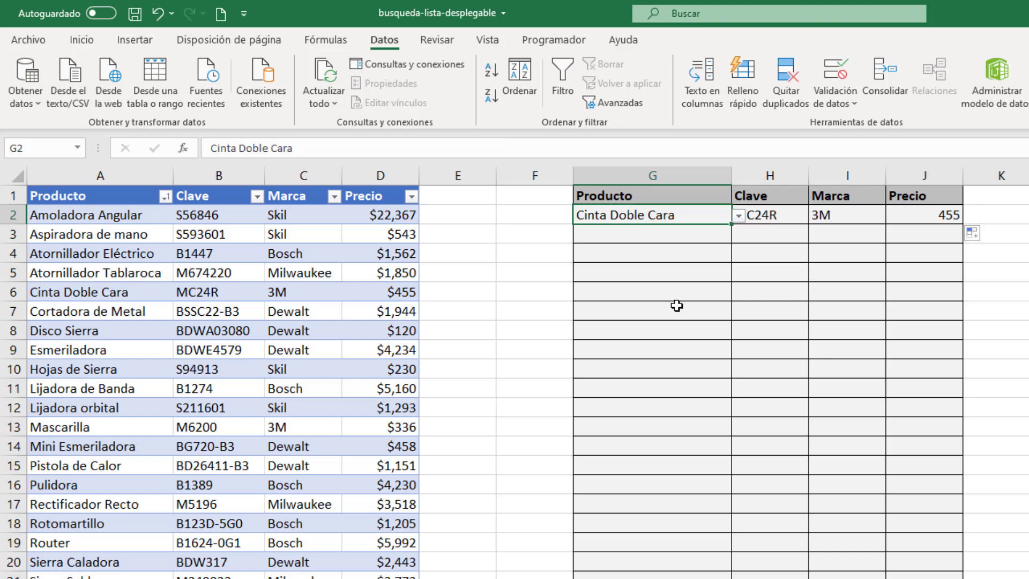
pyautogui.press('Delete')
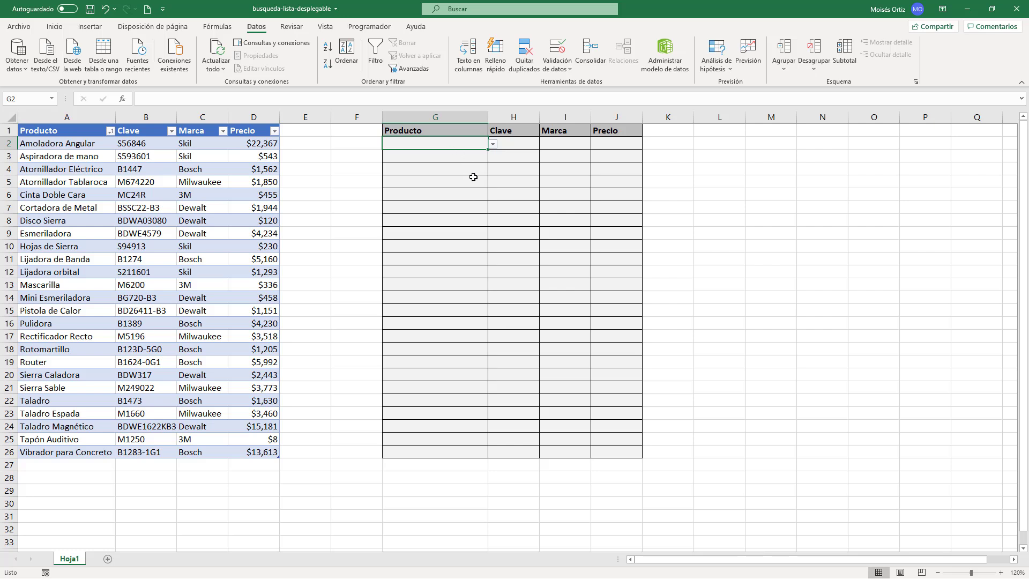
# Step: Copy the empty drop-down cell G2 to G3:G26 and check the product list in G7 without choosing anything
pyautogui.hotkey('ctrl', 'c')
pyautogui.click(463, 157)
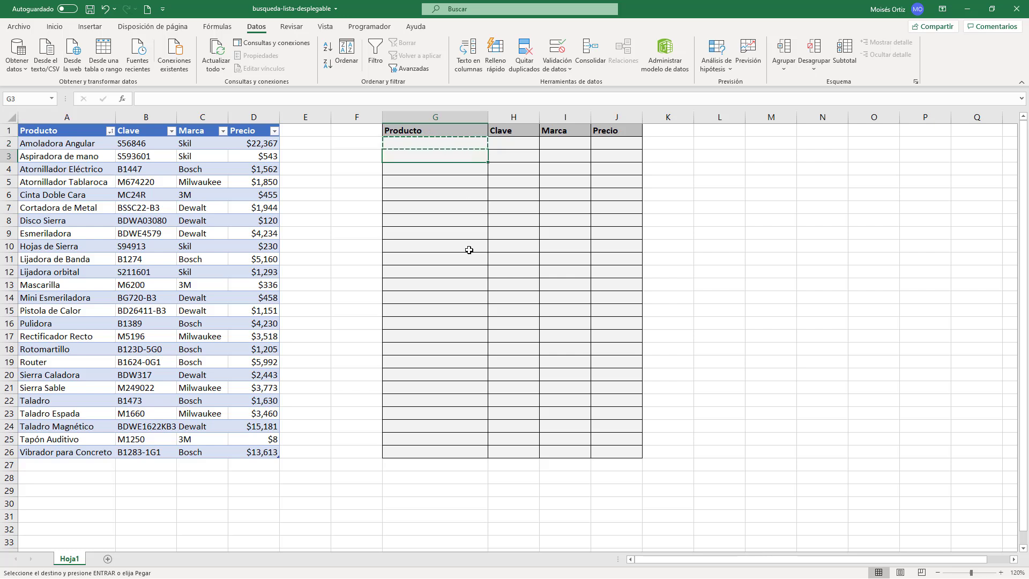
pyautogui.keyDown('shift'); pyautogui.click(461, 452); pyautogui.keyUp('shift')
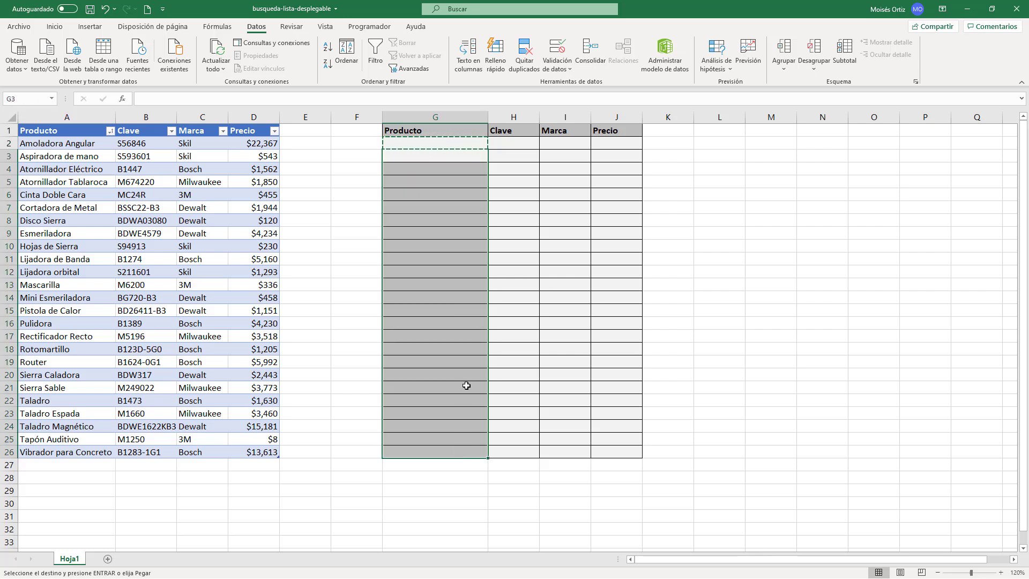
pyautogui.hotkey('ctrl', 'v')
pyautogui.press('Escape')
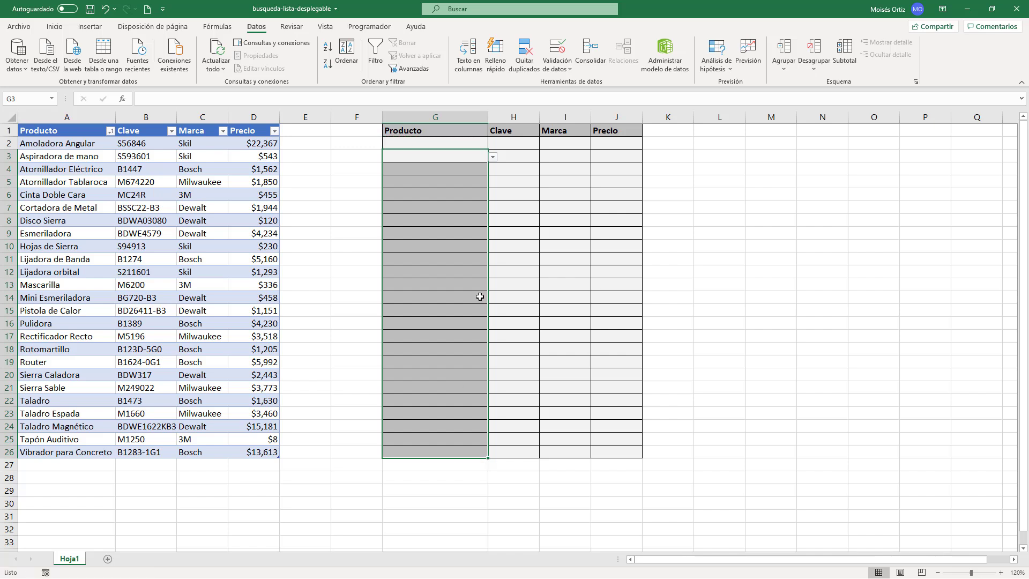
pyautogui.click(463, 205)
pyautogui.click(493, 209)
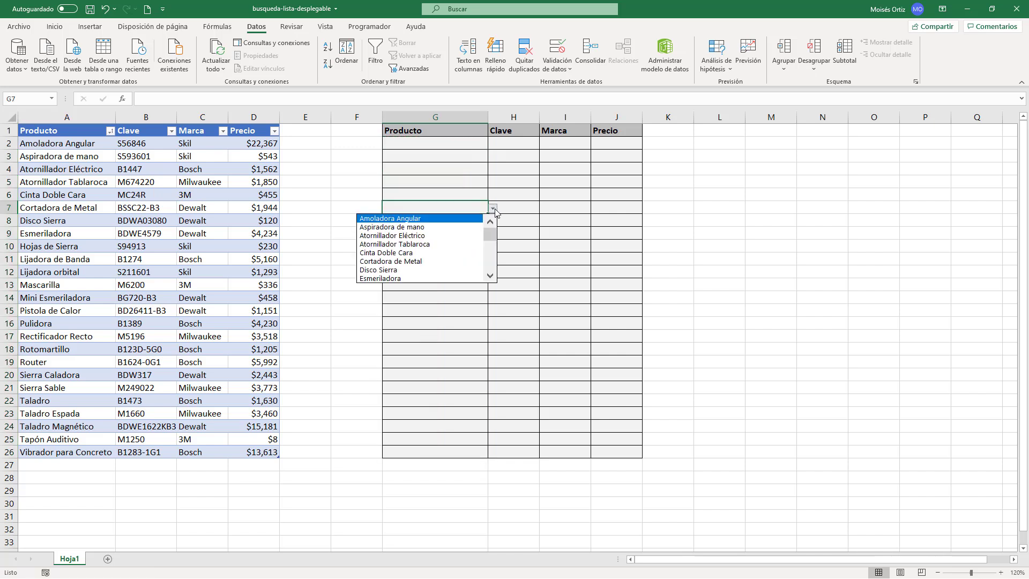
pyautogui.click(494, 209)
# Step: Fill H2's formula through the Clave, Marca and Precio columns down to J25
pyautogui.click(514, 147)
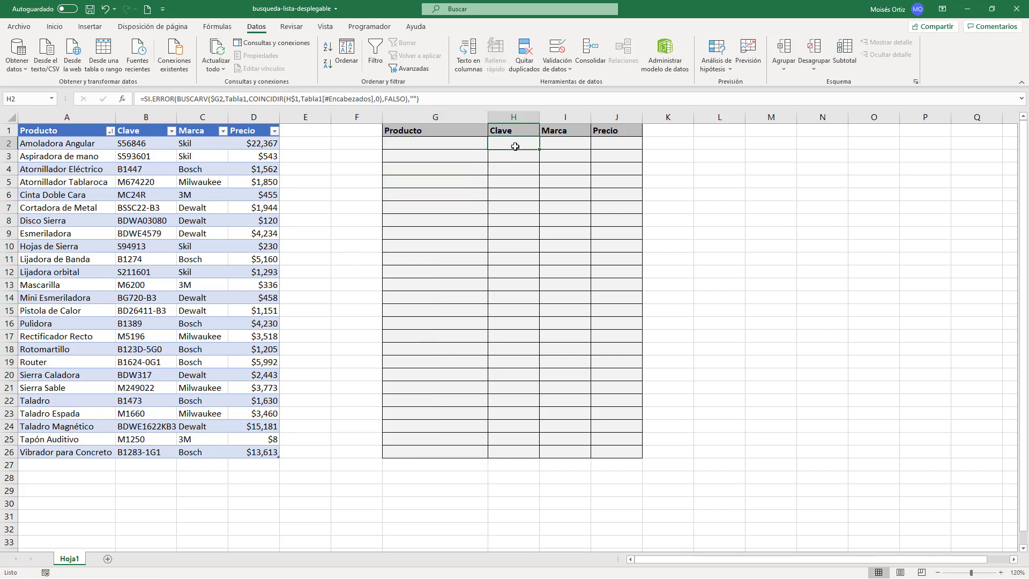
pyautogui.moveTo(539, 150); pyautogui.dragTo(635, 443)
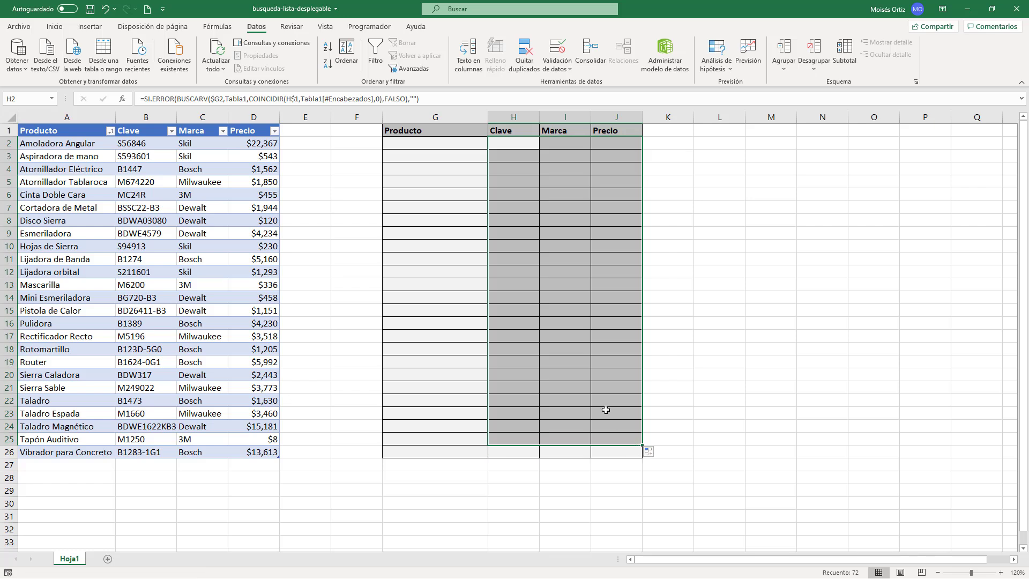
# Step: Choose Atornillador Eléctrico in G2 and Atornillador Tablaroca in G3 from the product drop-downs
pyautogui.click(466, 147)
pyautogui.click(491, 145)
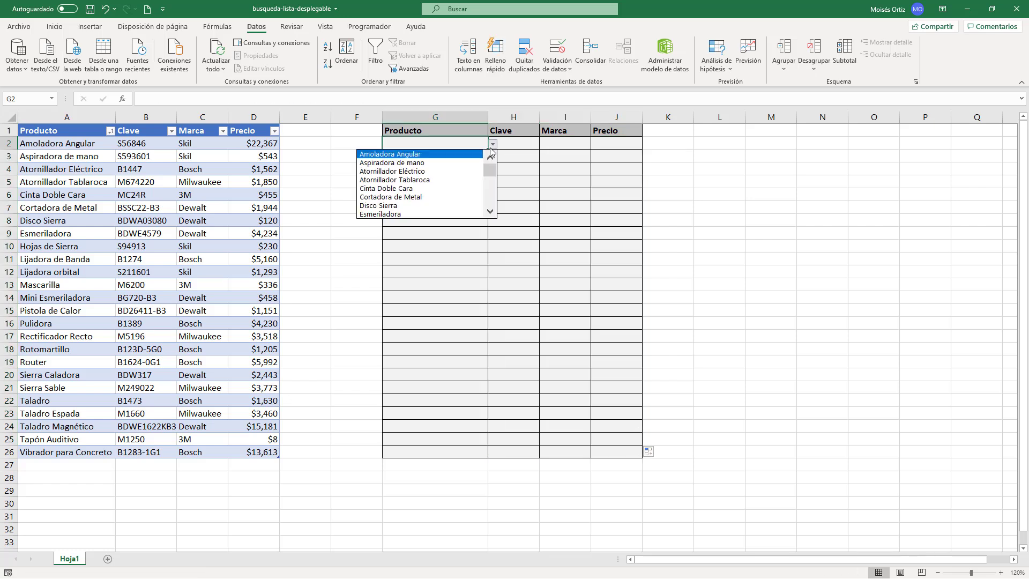
pyautogui.click(470, 171)
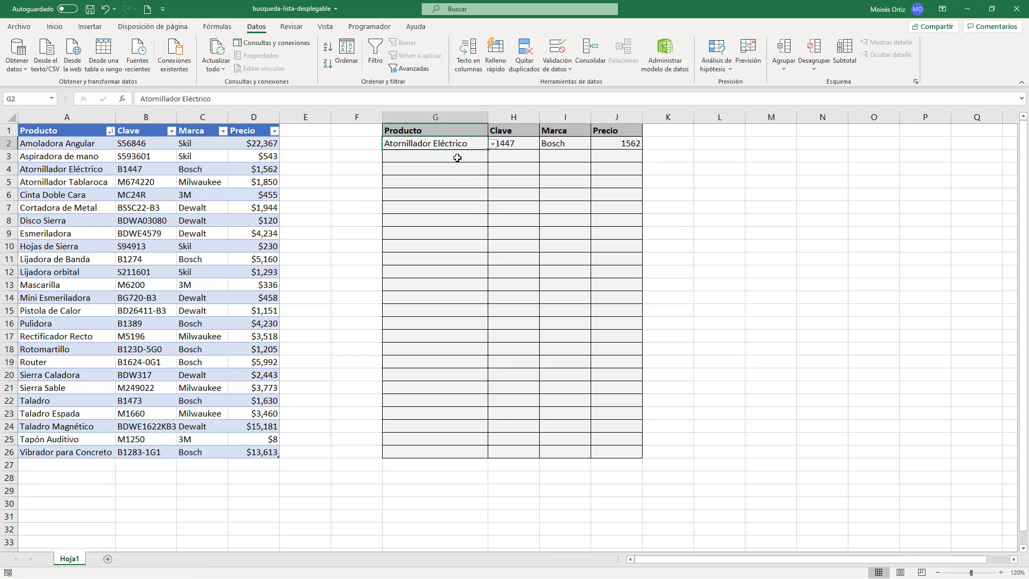
pyautogui.click(457, 158)
pyautogui.click(492, 156)
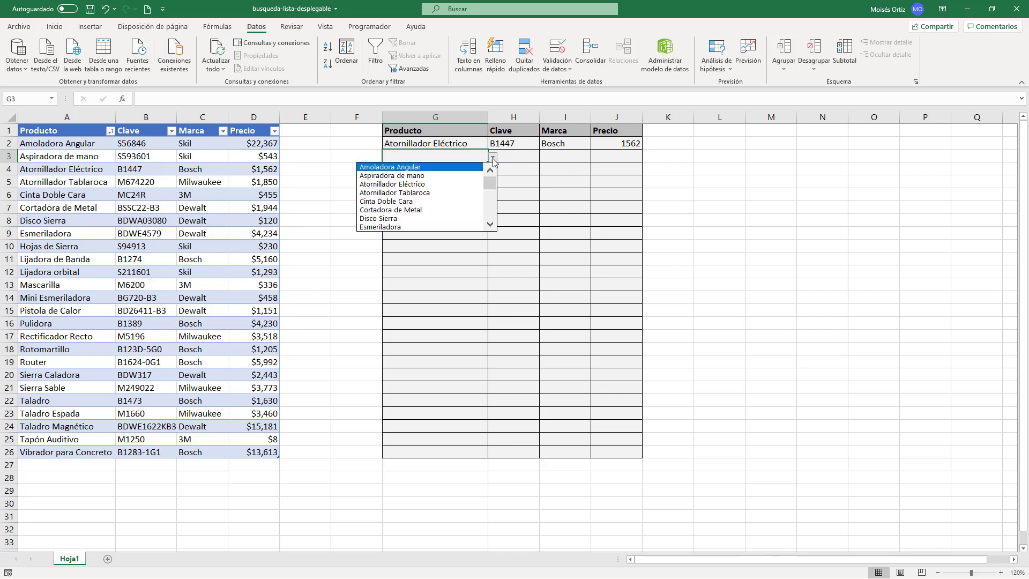
pyautogui.click(466, 192)
# Step: Choose Cortadora de Metal in G4 and Disco Sierra in G5 from the product drop-downs
pyautogui.click(455, 170)
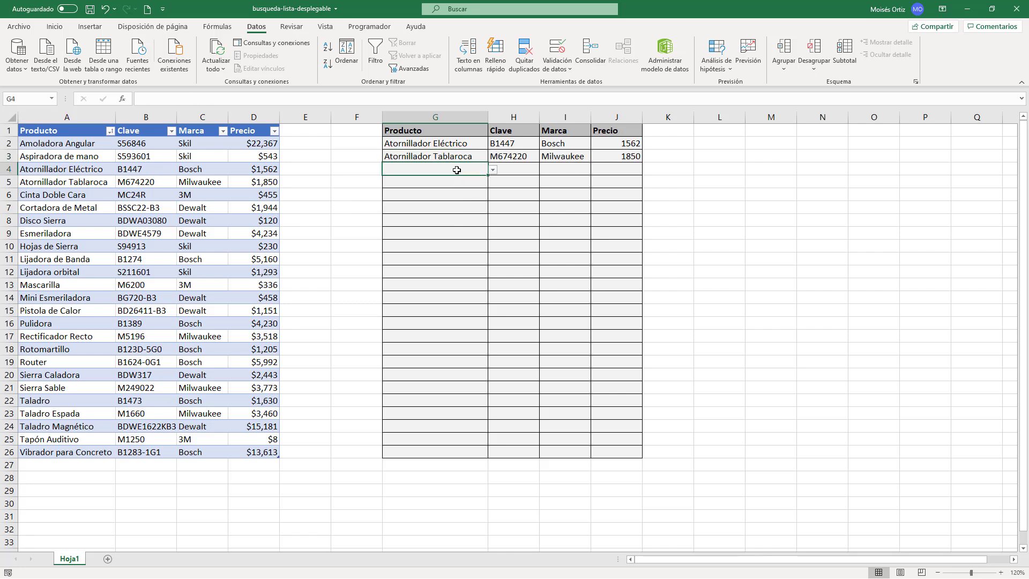
pyautogui.click(493, 171)
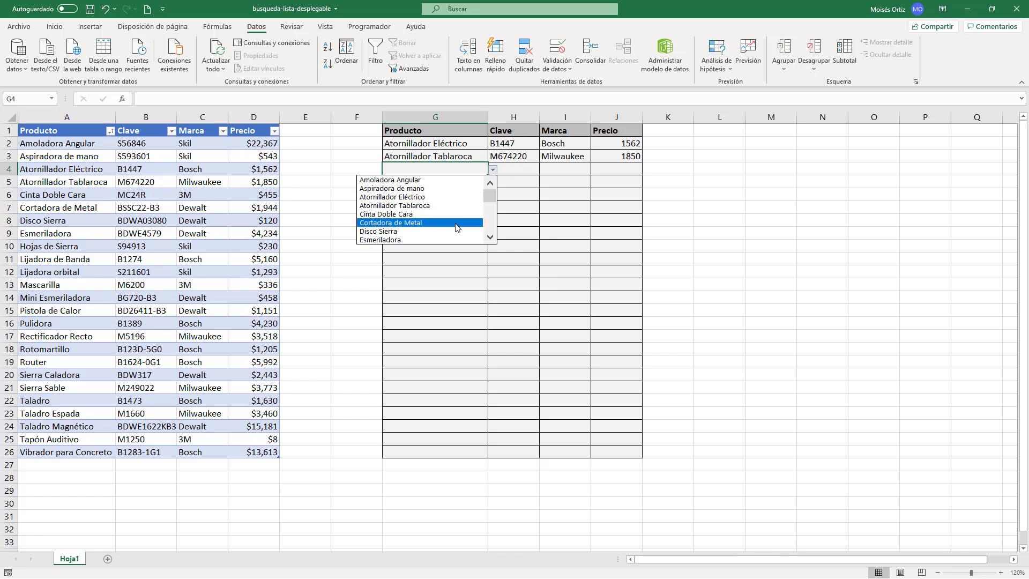
pyautogui.click(461, 219)
pyautogui.click(458, 184)
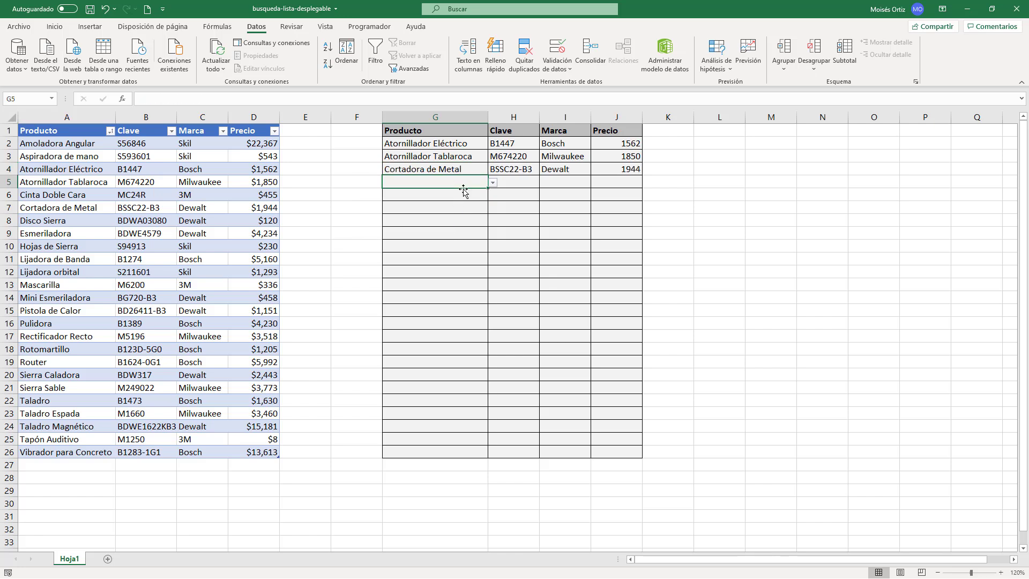
pyautogui.click(493, 183)
pyautogui.click(461, 245)
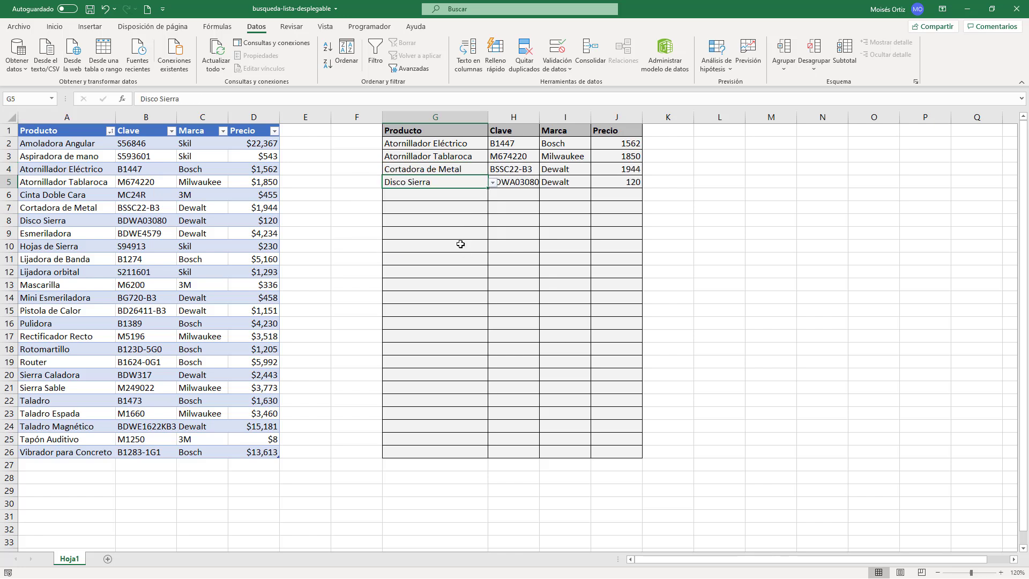
# Step: Choose Mini Esmeriladora from the product drop-down in G6
pyautogui.click(460, 195)
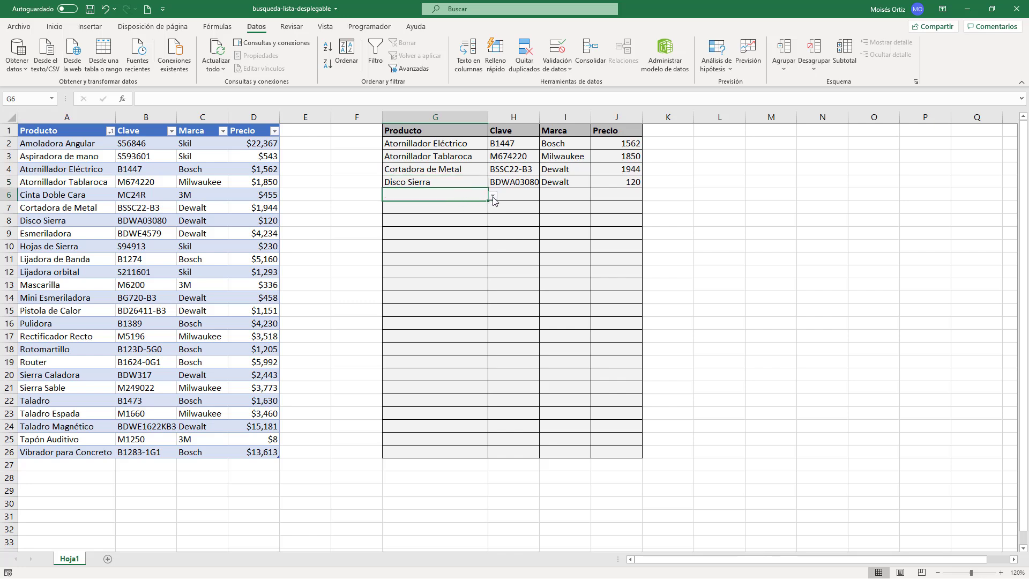
pyautogui.click(493, 195)
pyautogui.moveTo(491, 222); pyautogui.dragTo(483, 236)
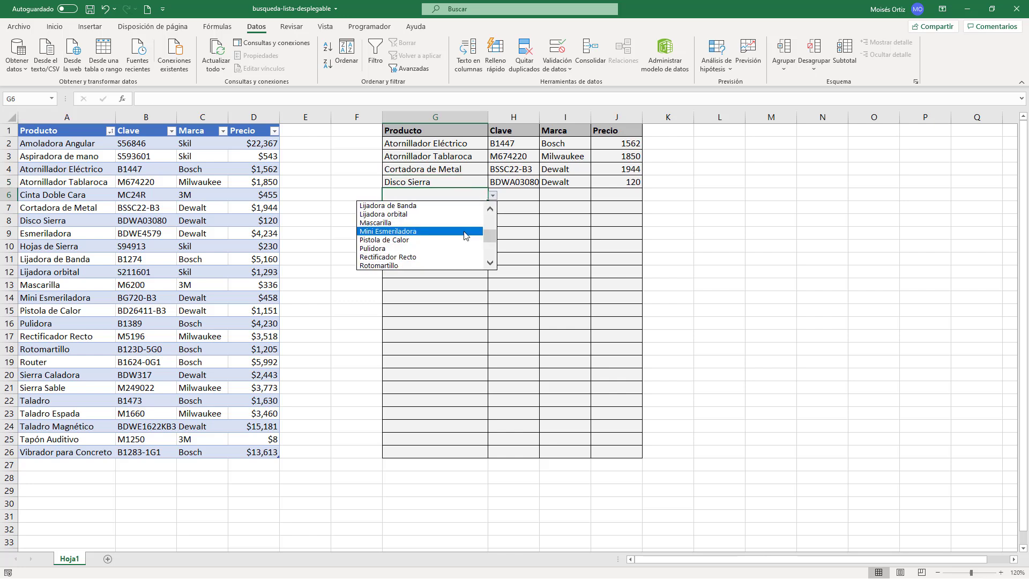
pyautogui.click(465, 232)
pyautogui.click(461, 209)
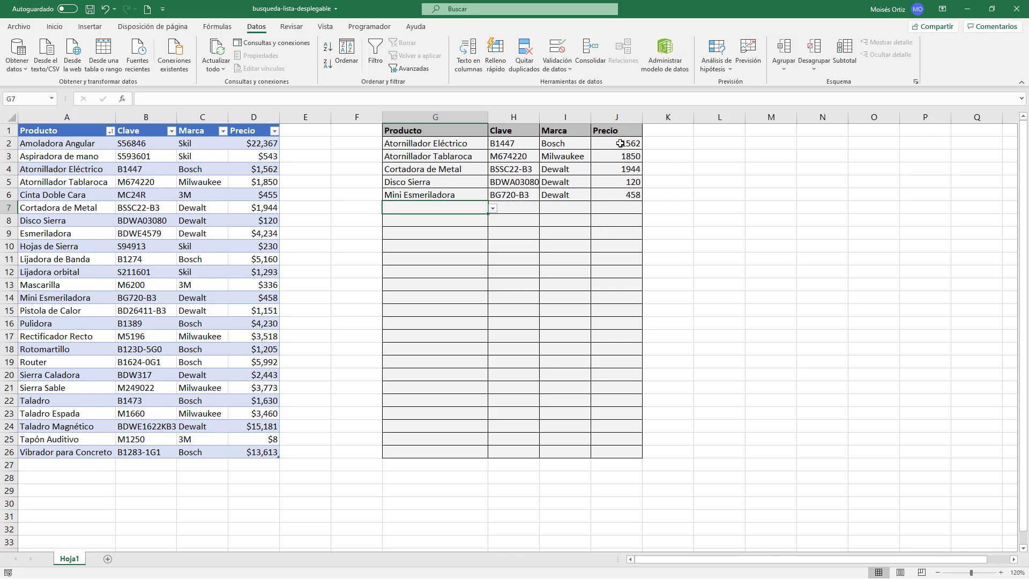
# Step: Format the Precio cells J2:J26 as Moneda with no decimal places
pyautogui.click(620, 143)
pyautogui.keyDown('shift'); pyautogui.click(615, 452); pyautogui.keyUp('shift')
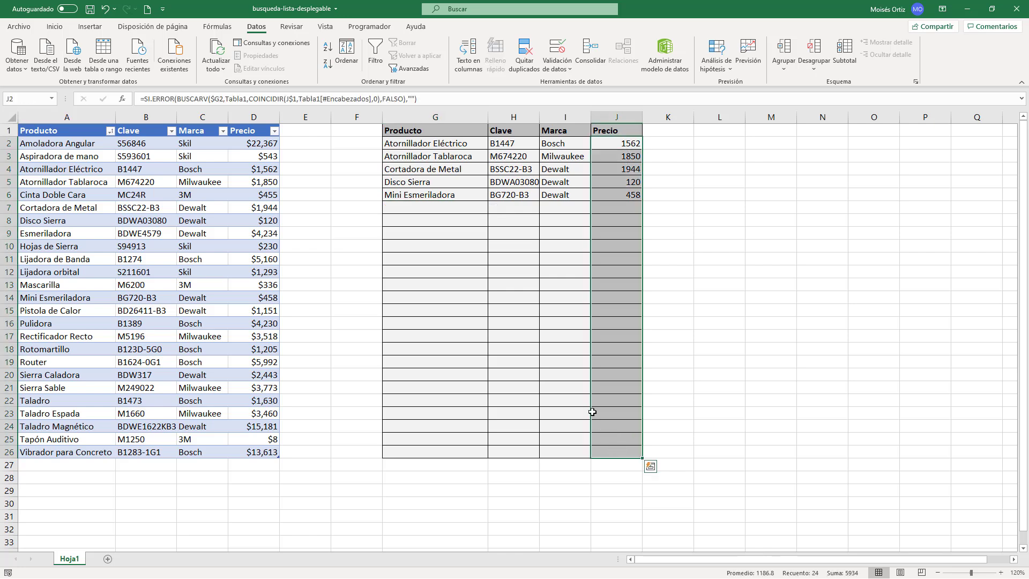
pyautogui.click(55, 26)
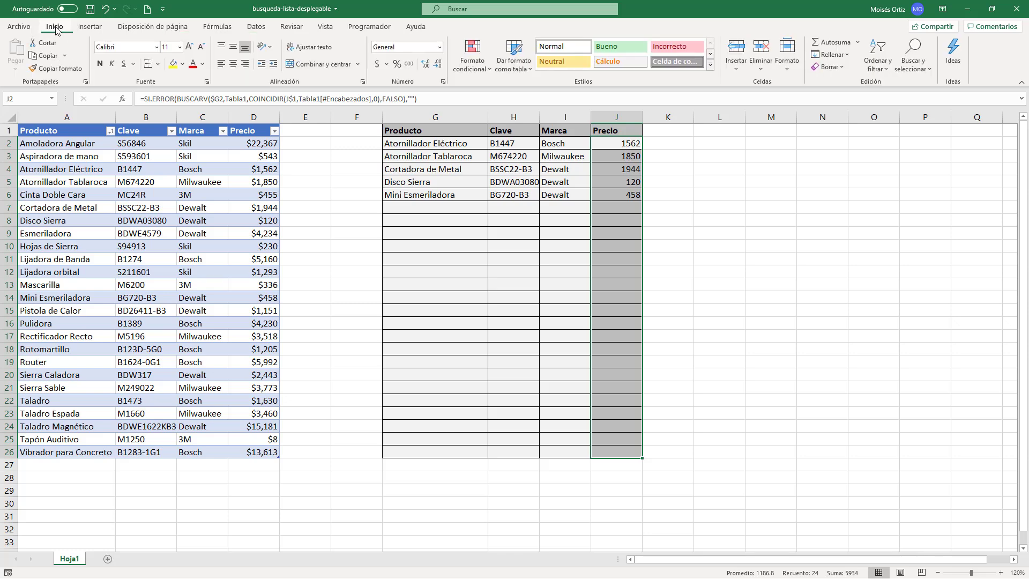
pyautogui.click(440, 47)
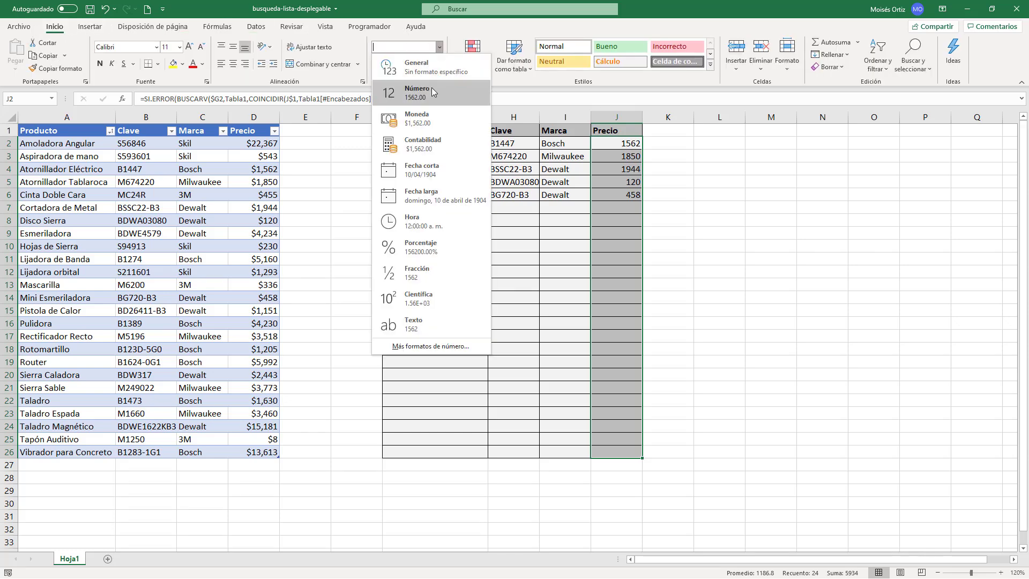
pyautogui.click(434, 110)
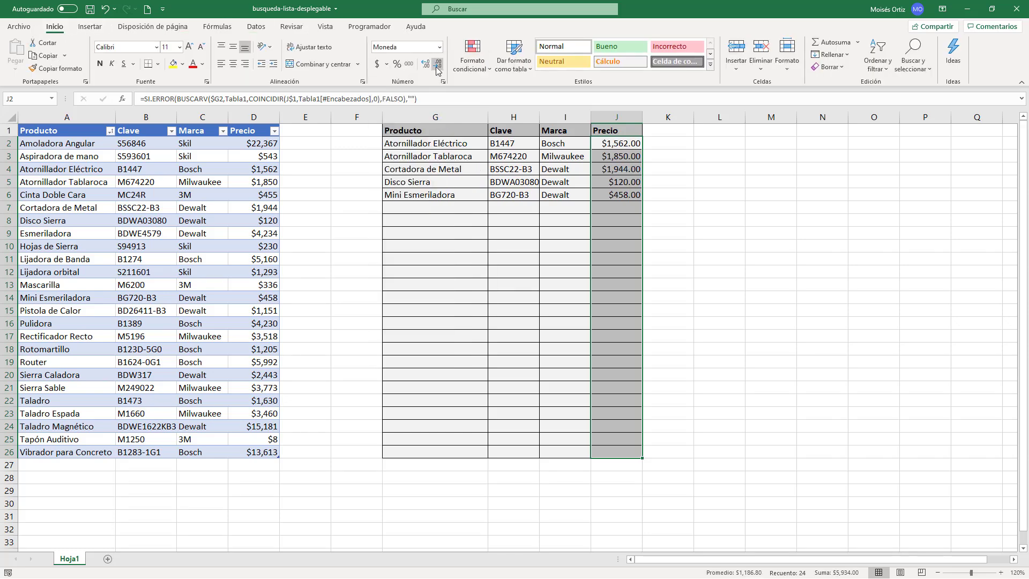
pyautogui.click(436, 66)
pyautogui.click(437, 66)
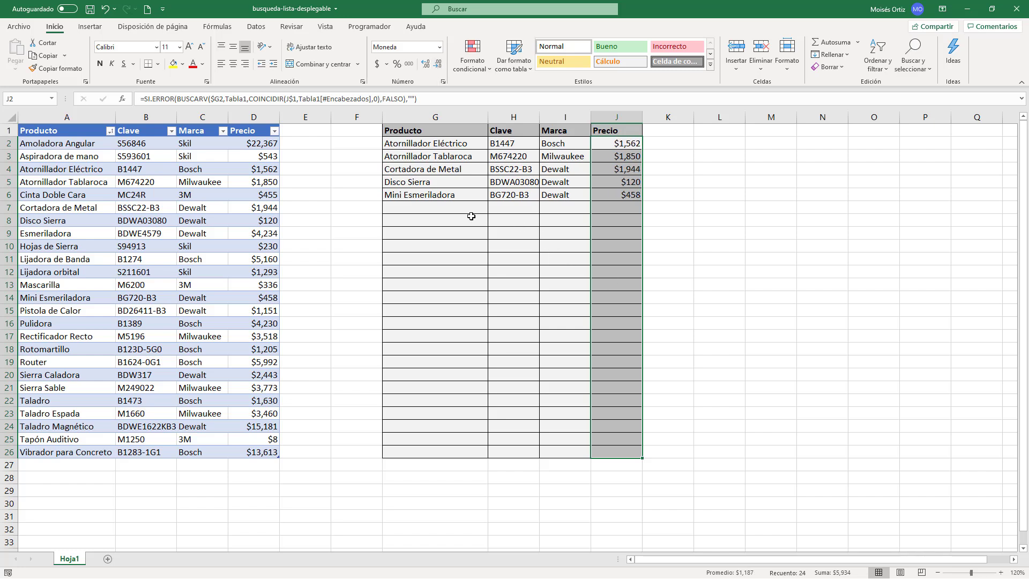
pyautogui.click(458, 195)
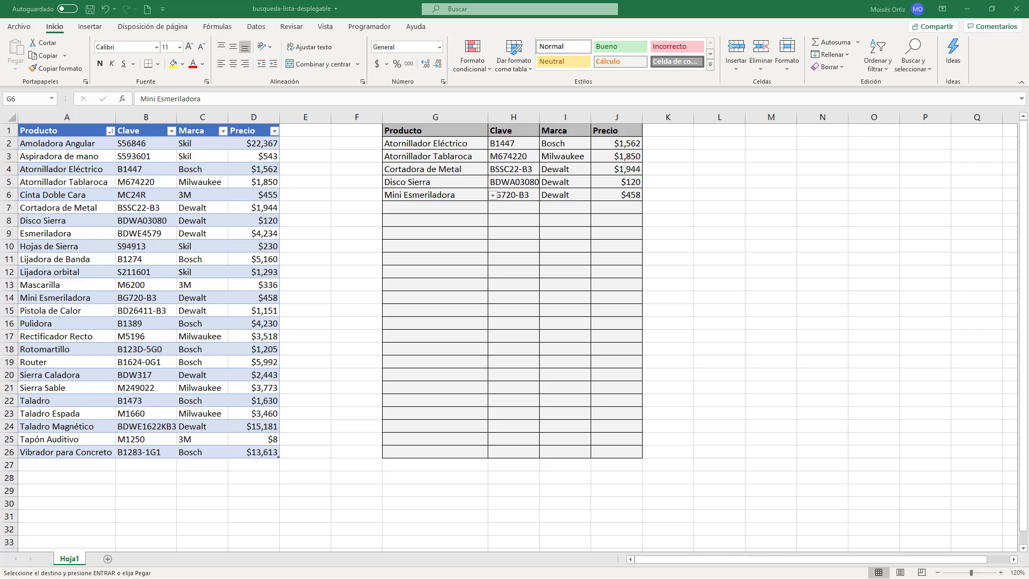
# Step: Paste the copied Engrapadora Inalambrica record (S2120AA, Skil, $1,080) into row 27, directly below the product table
pyautogui.click(46, 467)
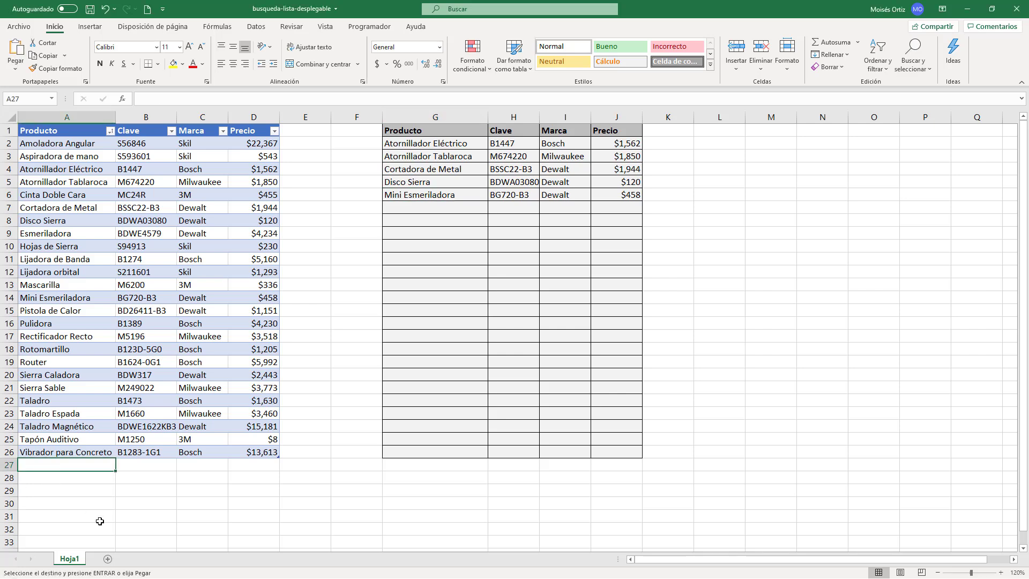
pyautogui.hotkey('ctrl', 'v')
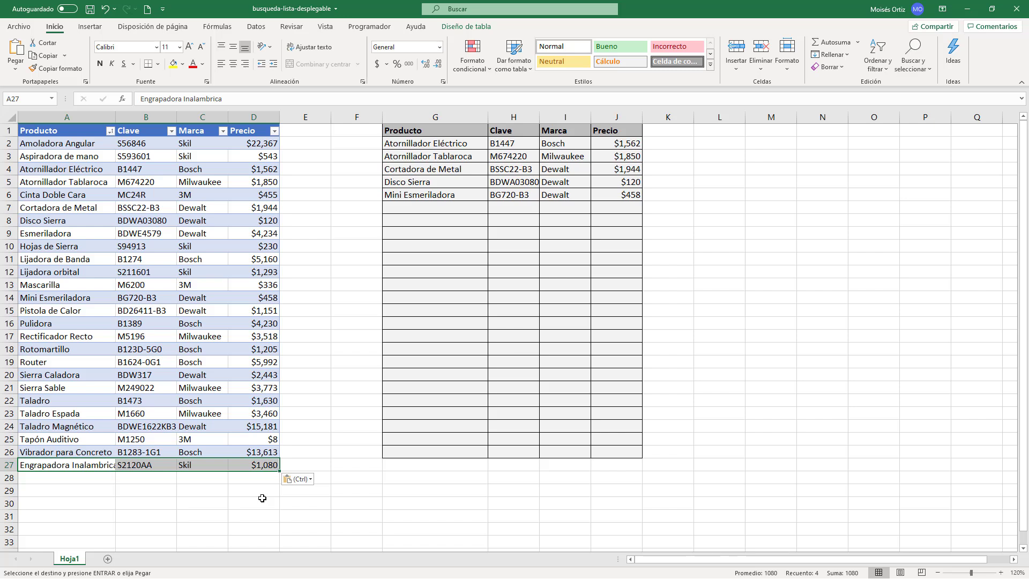
pyautogui.click(262, 499)
# Step: Check the end of the product drop-down list in G8 for the newly added Engrapadora Inalambrica
pyautogui.click(464, 233)
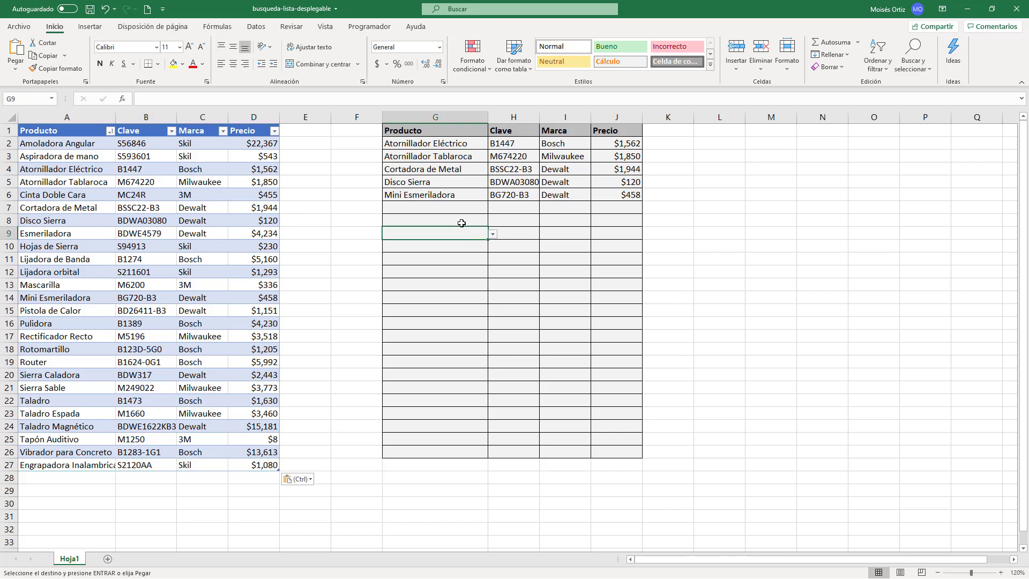
pyautogui.click(461, 223)
pyautogui.click(493, 220)
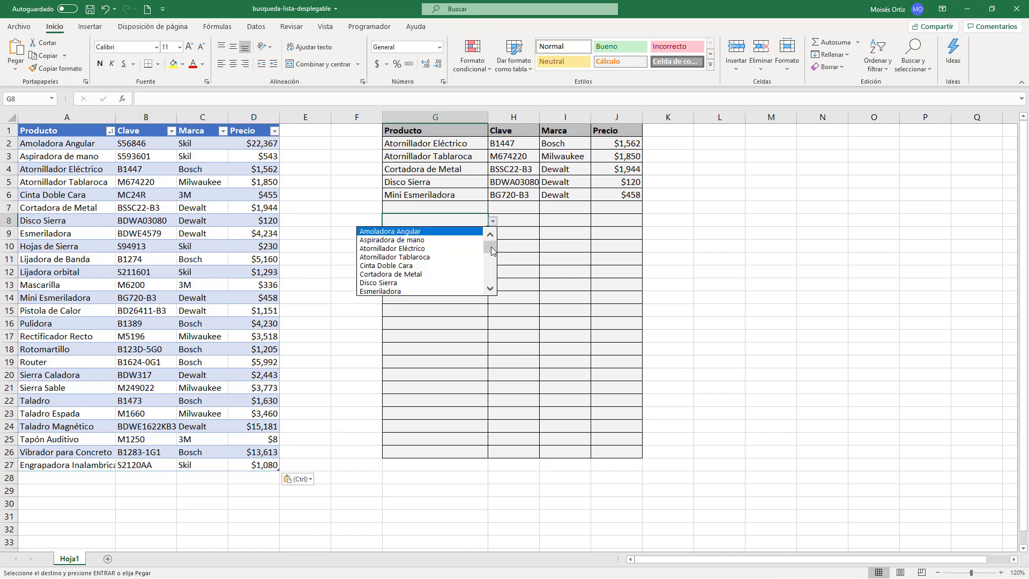
pyautogui.moveTo(493, 250); pyautogui.dragTo(493, 292)
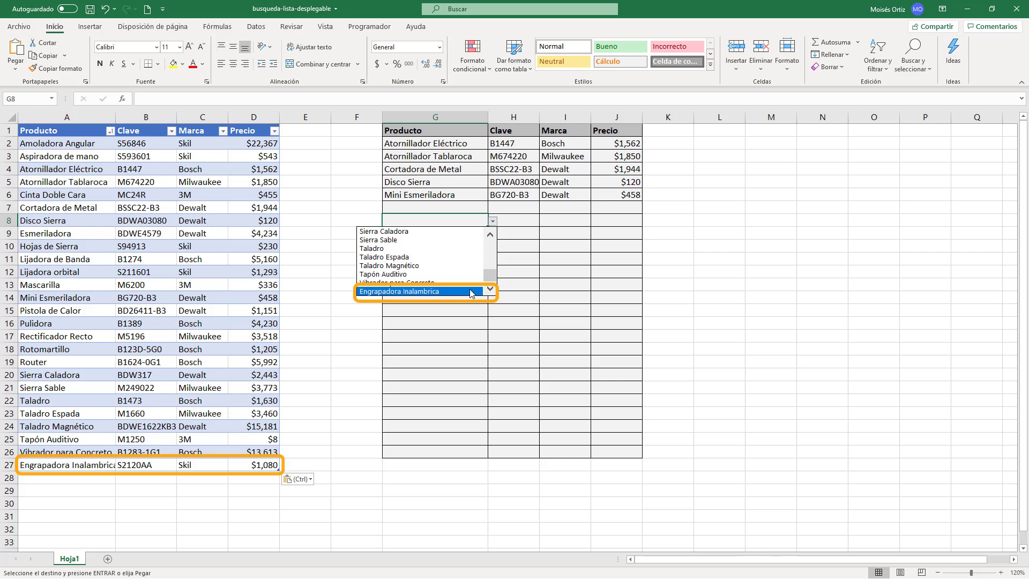
pyautogui.click(493, 221)
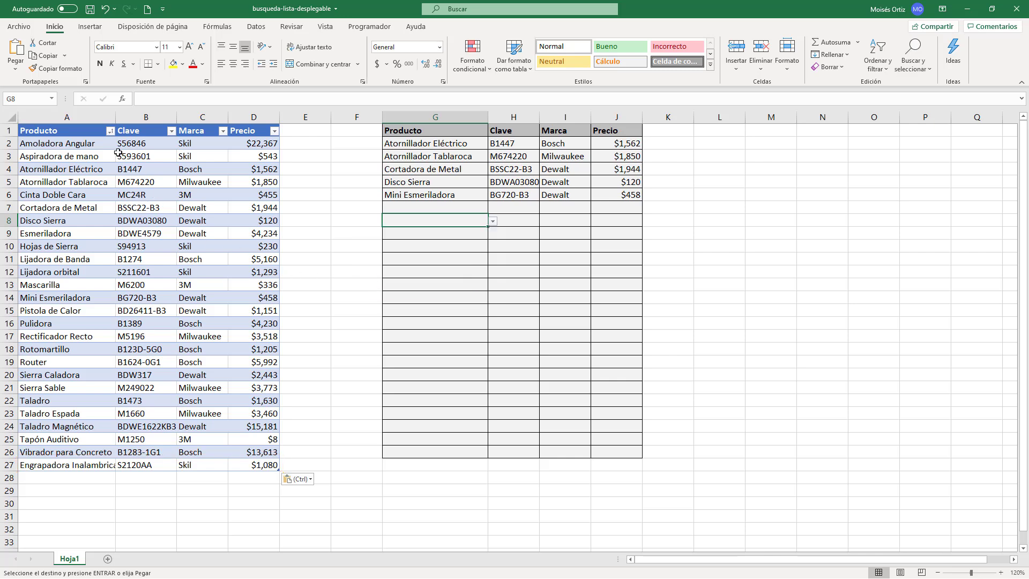
# Step: Sort the product table by Producto from A to Z and check the order of the drop-down list in G8
pyautogui.click(110, 131)
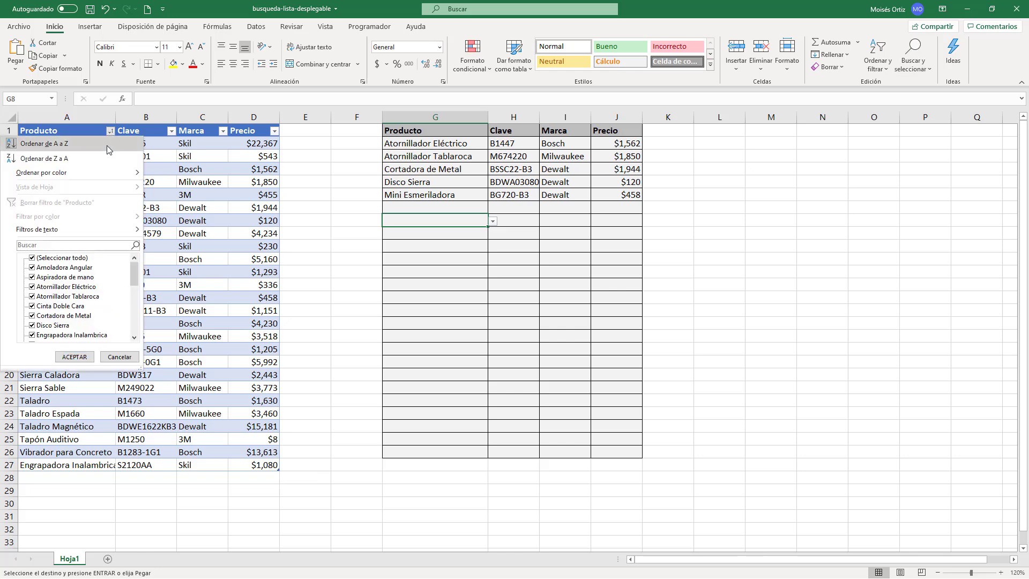
pyautogui.click(109, 145)
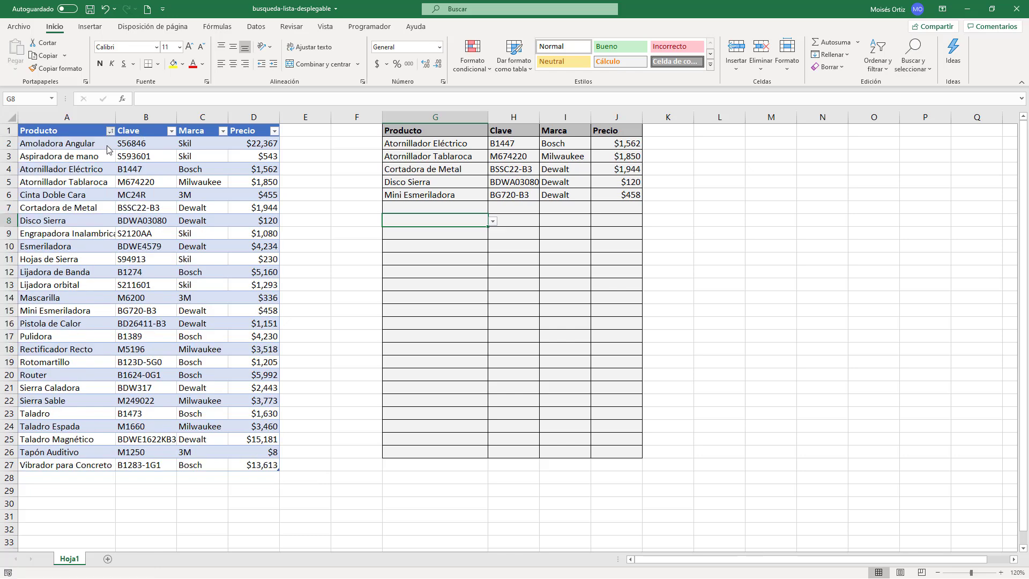
pyautogui.click(493, 221)
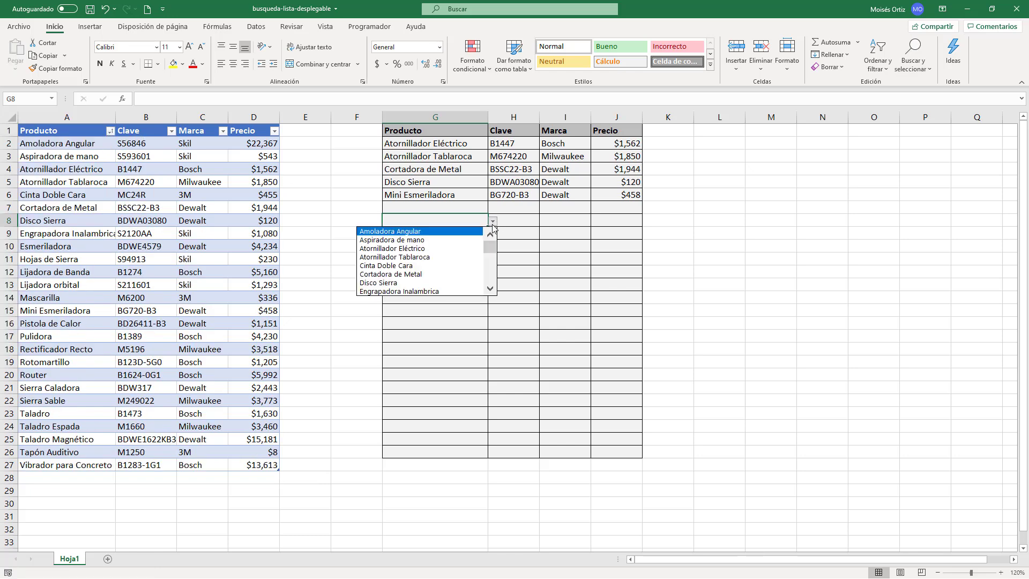
pyautogui.click(317, 287)
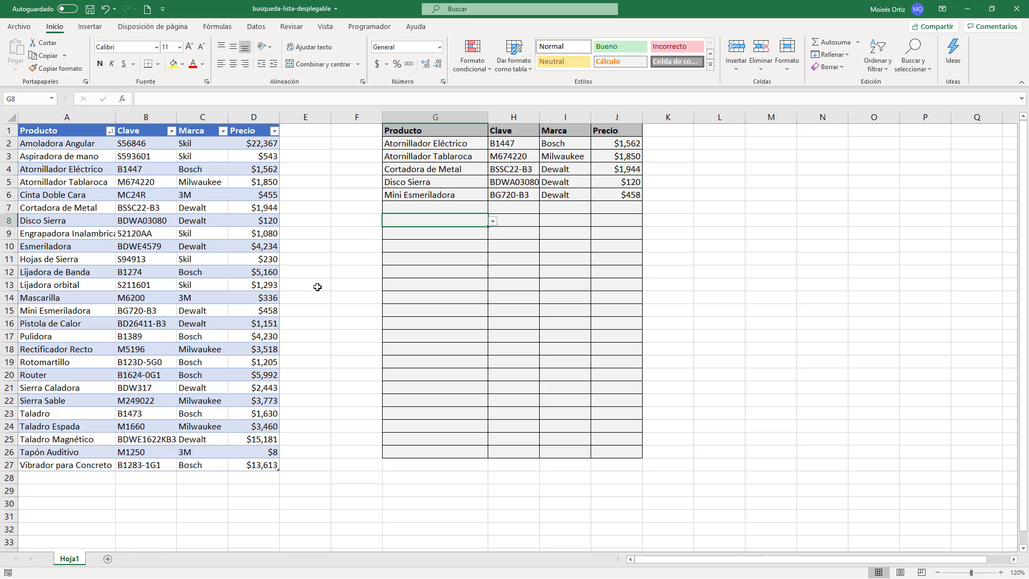
# Step: Add a new sheet and move the entire product table, headers included, from Hoja1 to cell A1 of that sheet
pyautogui.click(108, 559)
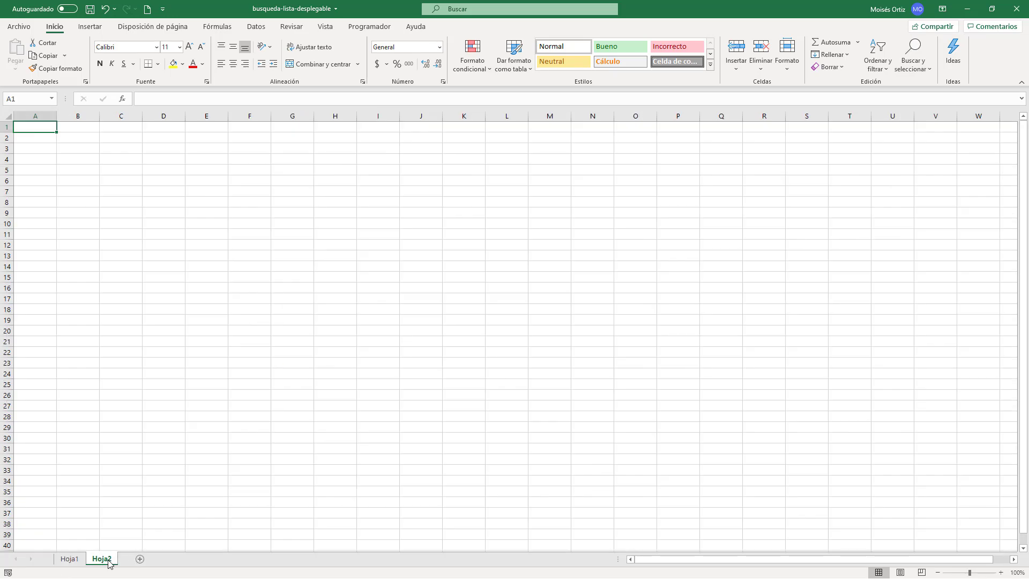
pyautogui.click(70, 559)
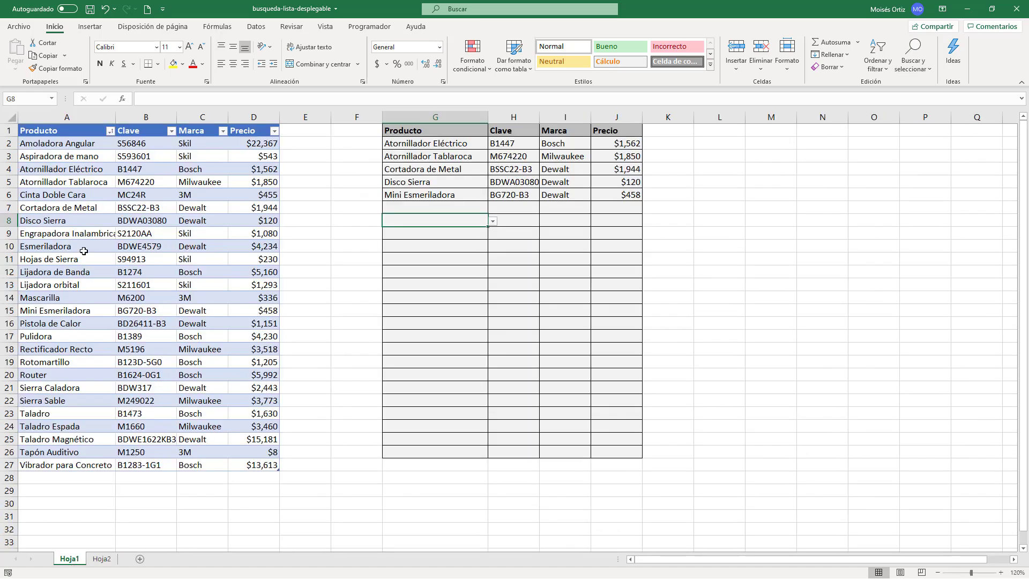
pyautogui.click(106, 234)
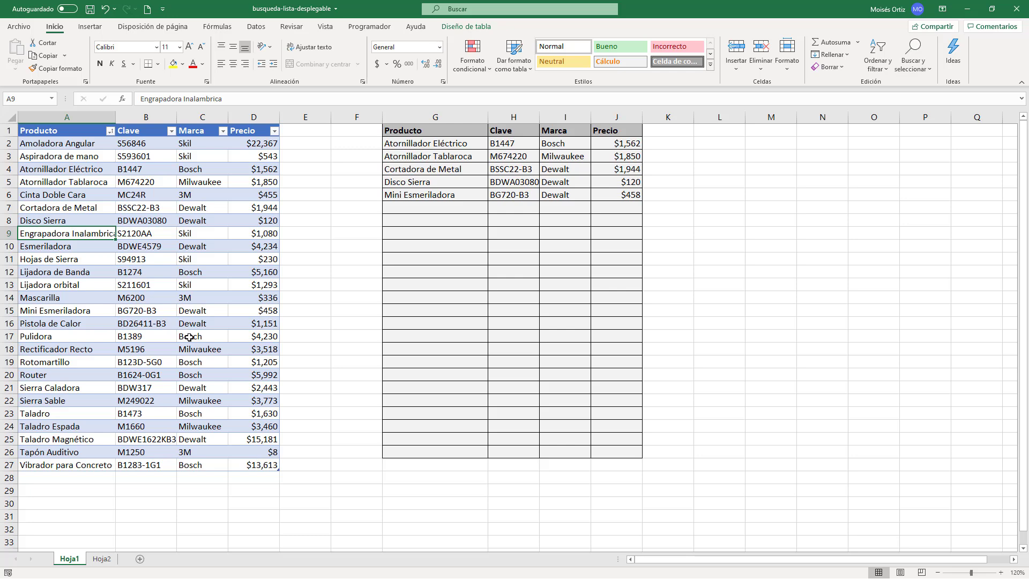
pyautogui.hotkey('ctrl', 'e')
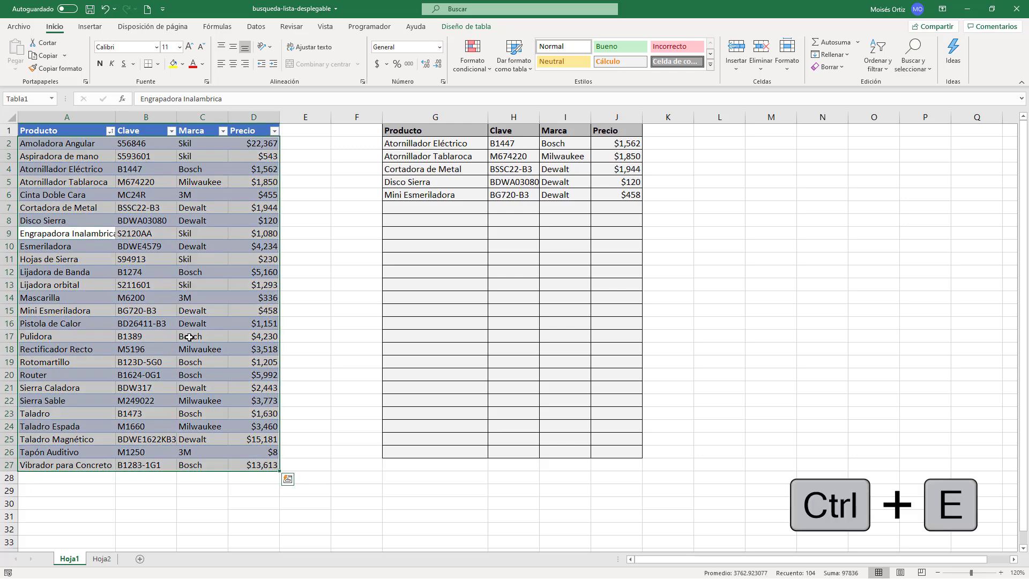
pyautogui.hotkey('ctrl', 'e')
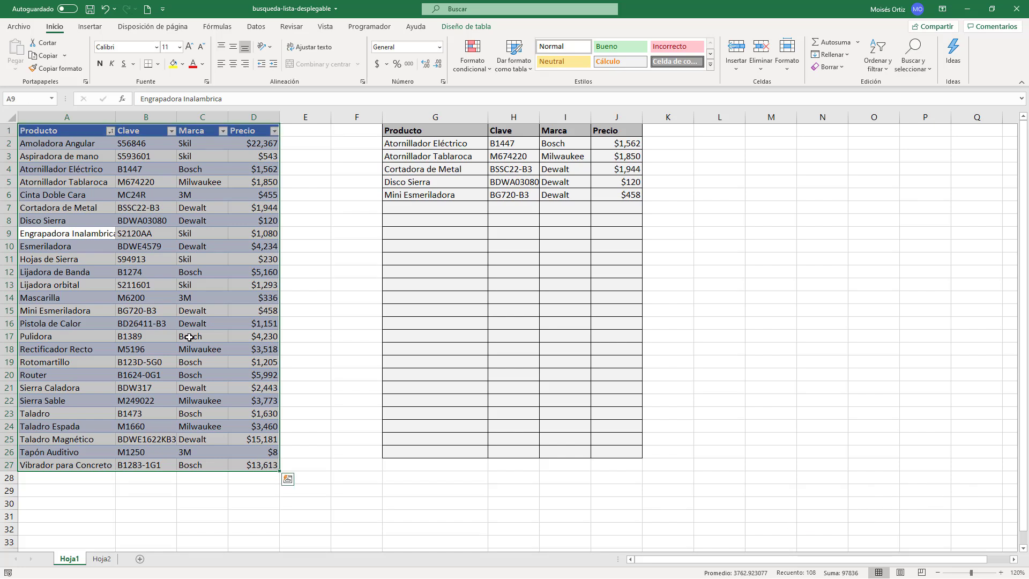
pyautogui.hotkey('ctrl', 'c')
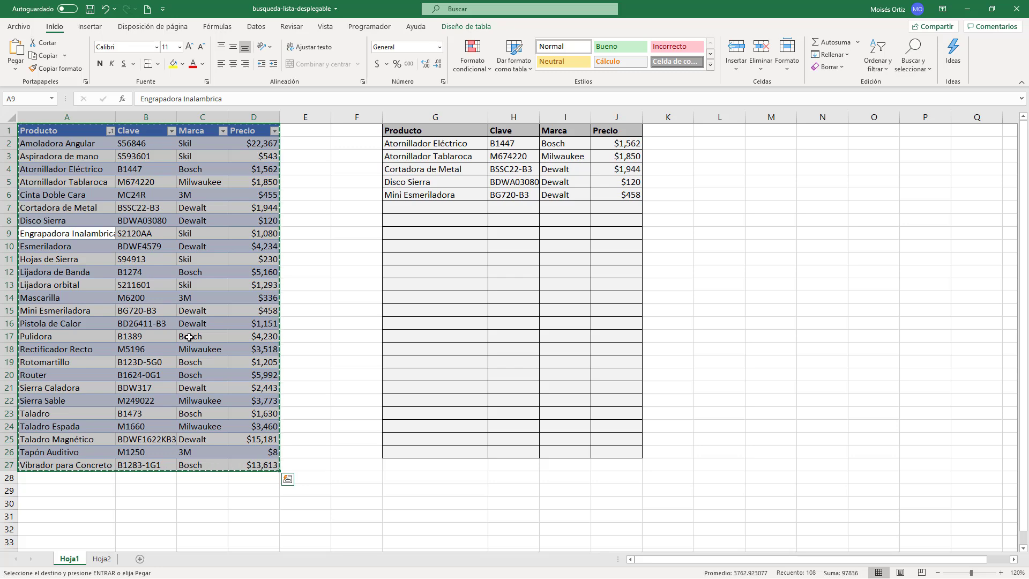
pyautogui.click(102, 558)
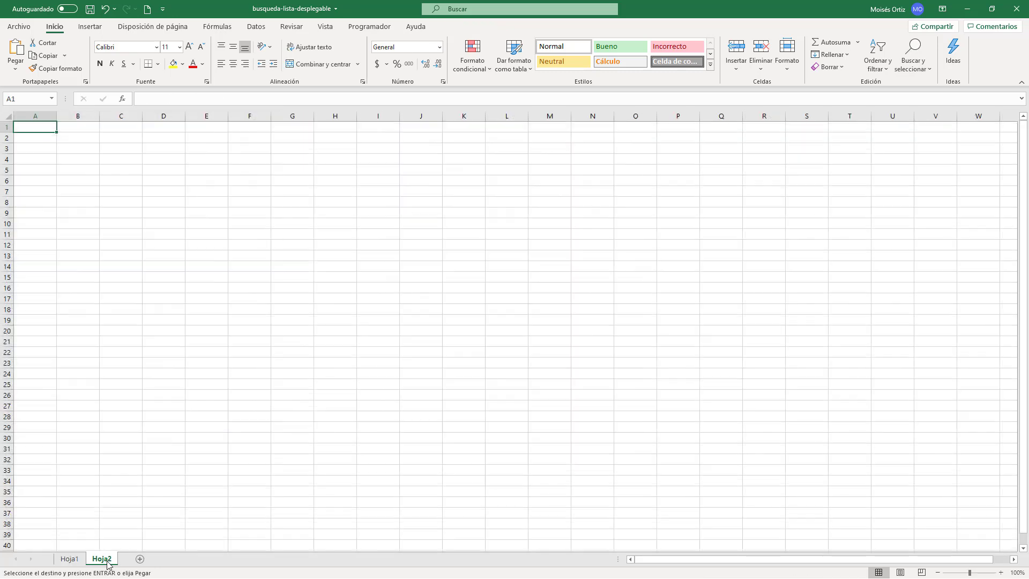
pyautogui.hotkey('ctrl', 'v')
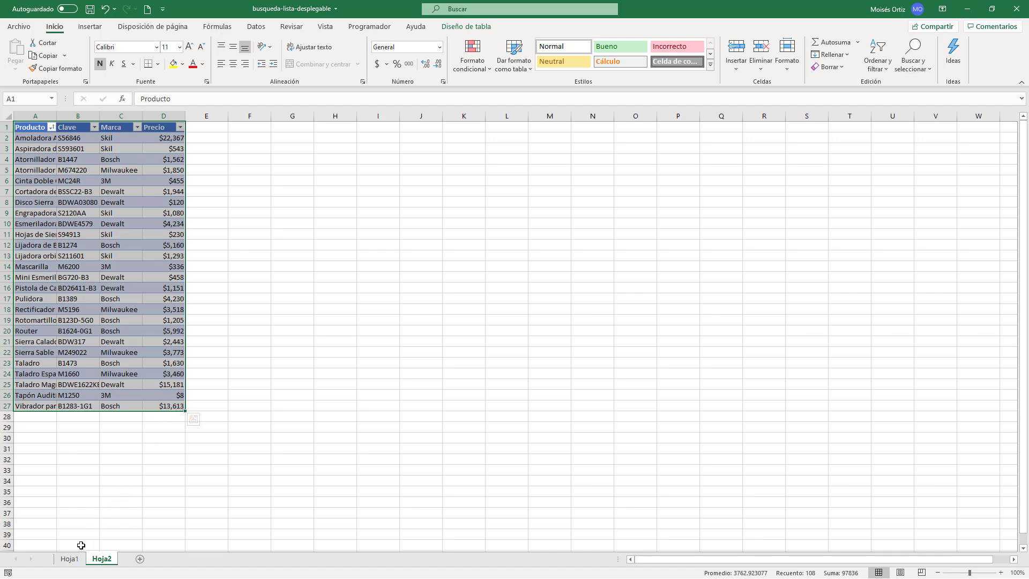
# Step: Delete the empty columns A through F on Hoja1, in front of the lookup table
pyautogui.click(70, 559)
pyautogui.click(334, 195)
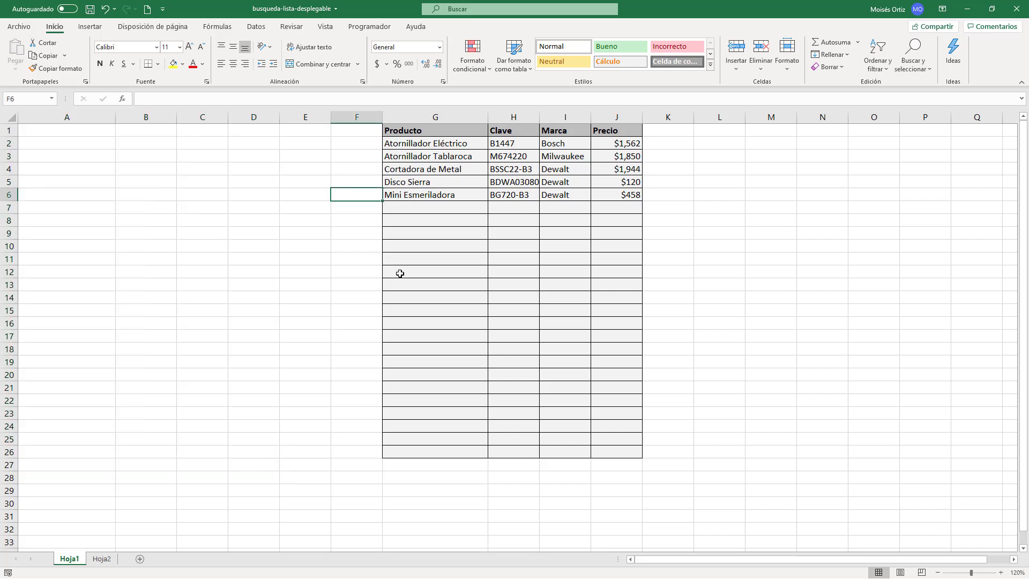
pyautogui.click(87, 117)
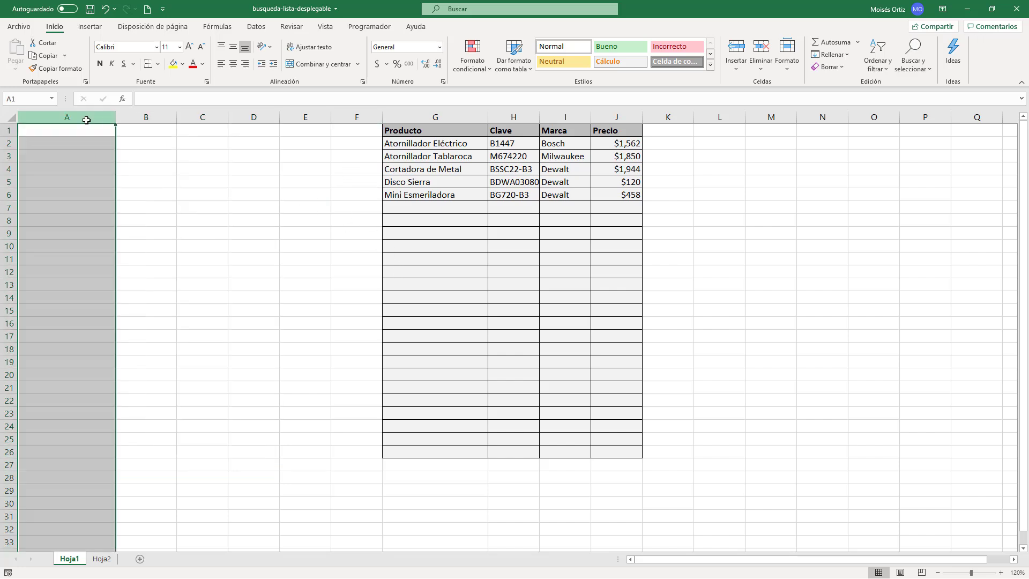
pyautogui.keyDown('shift'); pyautogui.click(373, 116); pyautogui.keyUp('shift')
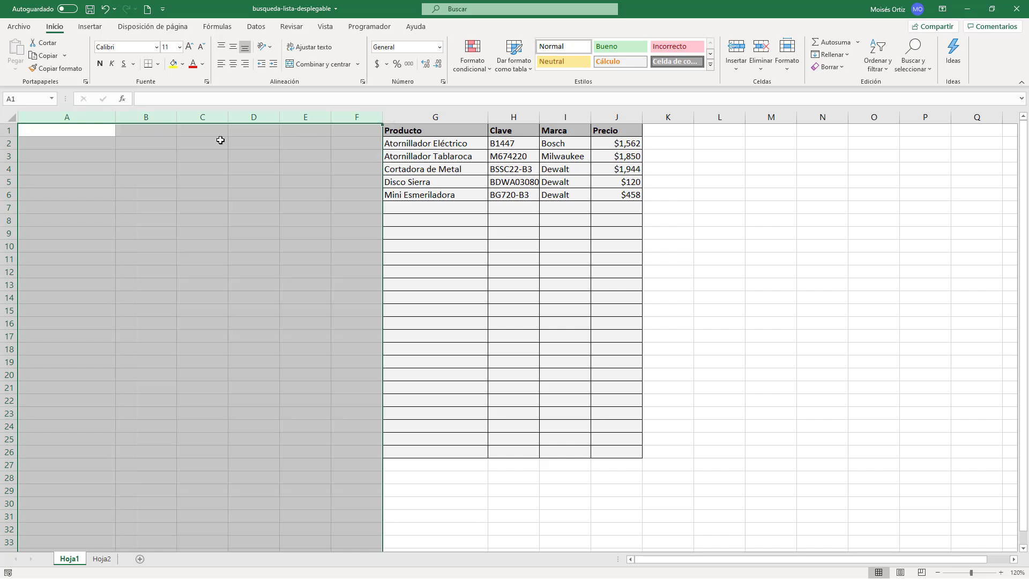
pyautogui.rightClick(199, 116)
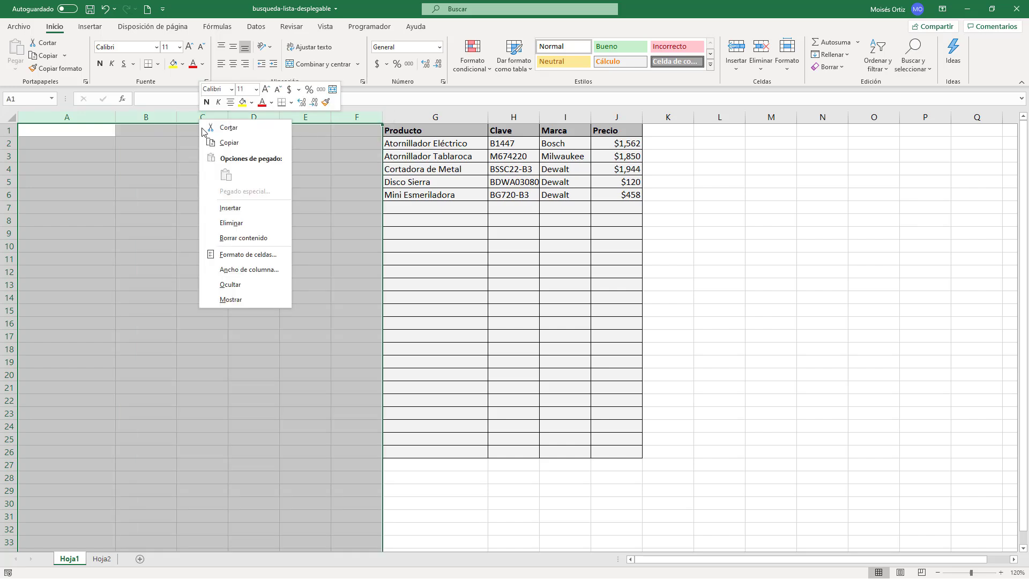
pyautogui.click(241, 226)
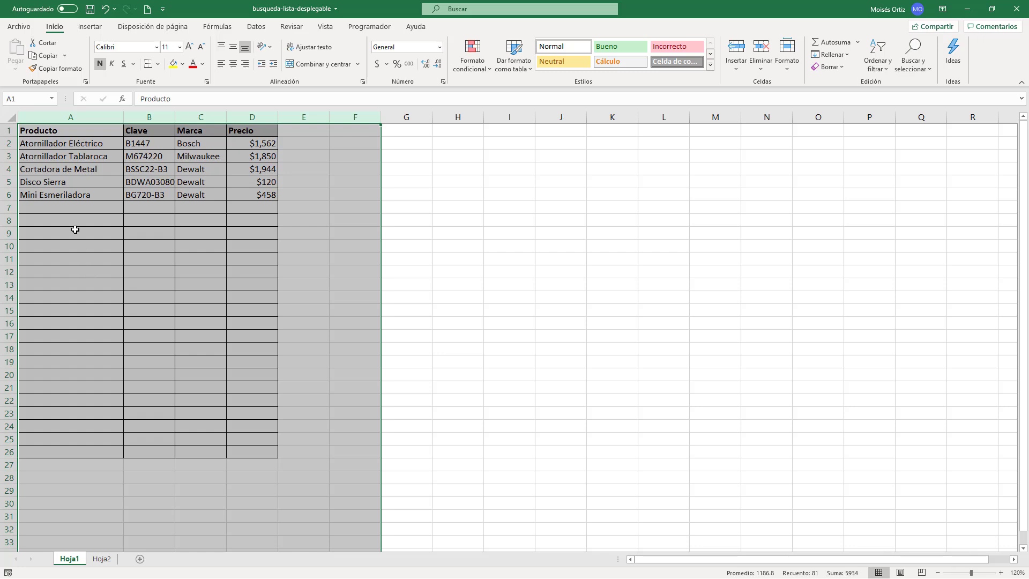
# Step: Choose Pistola de Calor in A7 and Cinta Doble Cara in A8 from the product drop-downs
pyautogui.click(68, 197)
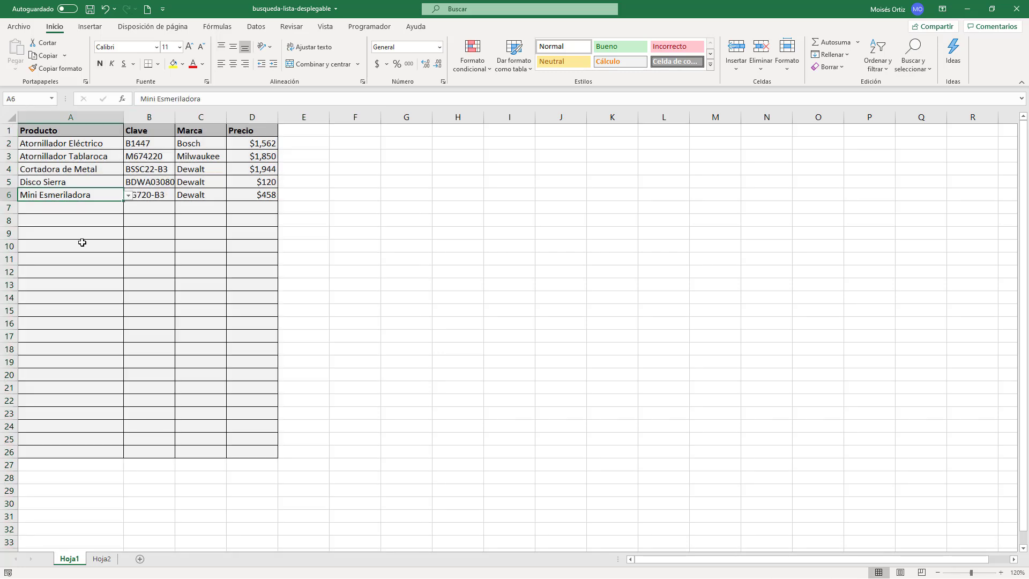
pyautogui.click(81, 213)
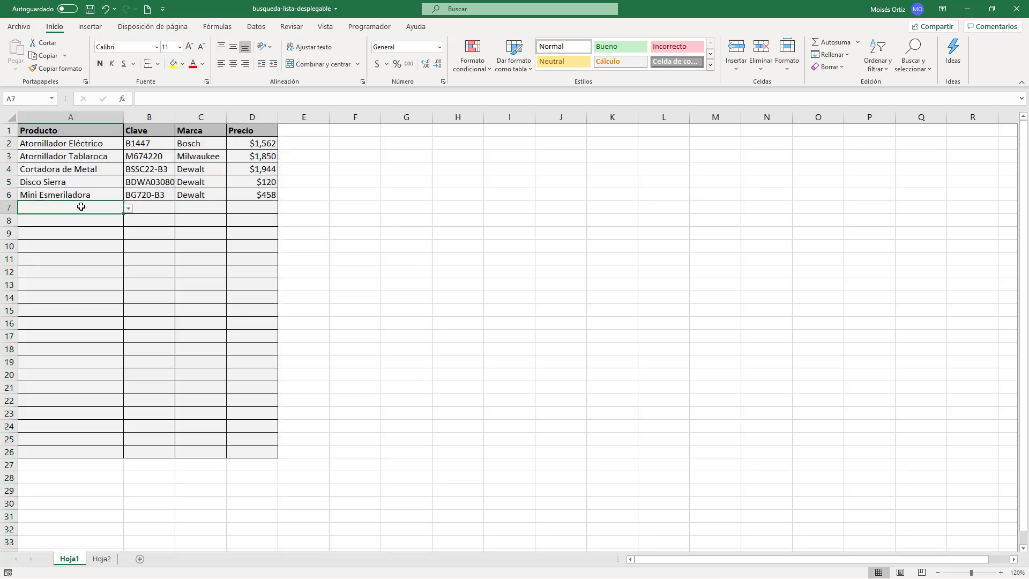
pyautogui.click(129, 209)
pyautogui.click(134, 275)
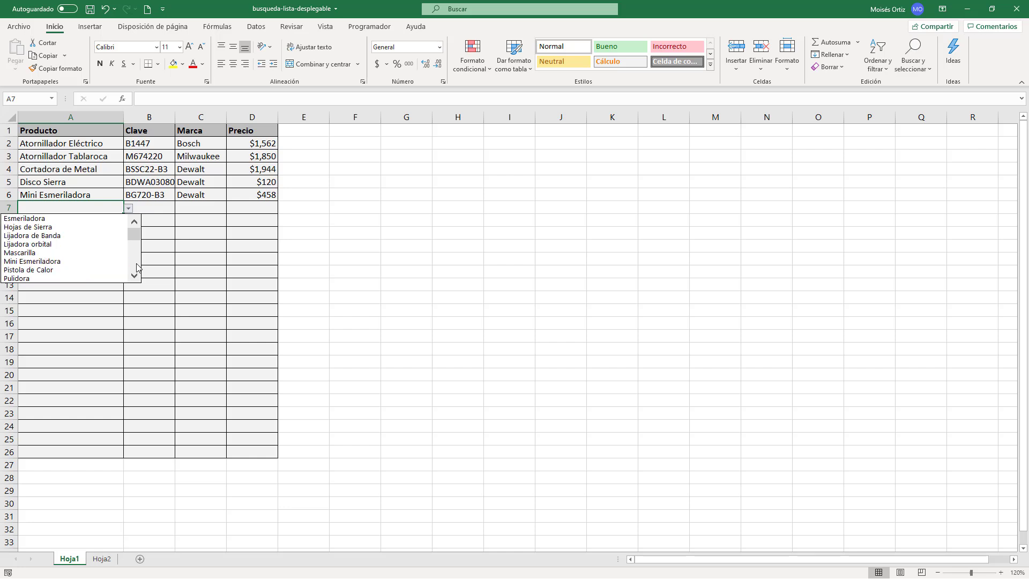
pyautogui.click(99, 274)
pyautogui.click(81, 220)
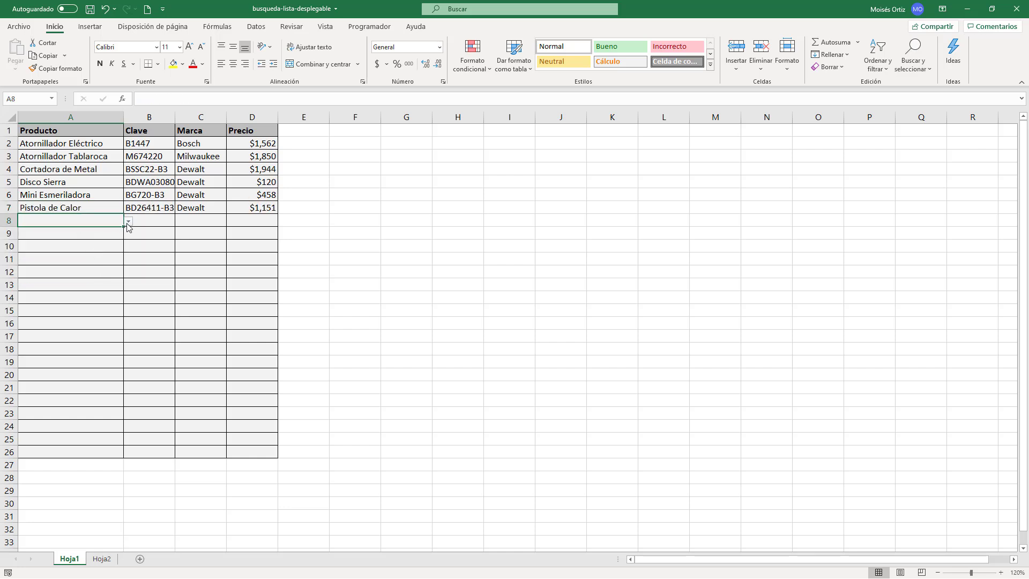
pyautogui.click(128, 223)
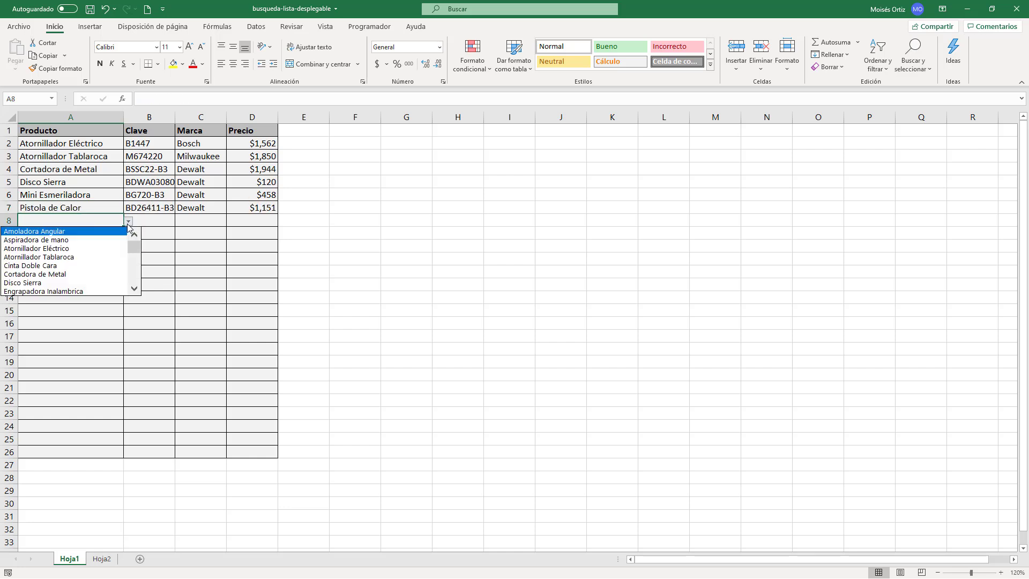
pyautogui.click(95, 267)
# Step: Try to enter the unlisted text asdfsdf in product cell A9 to test its validation, and discard the entry
pyautogui.click(76, 233)
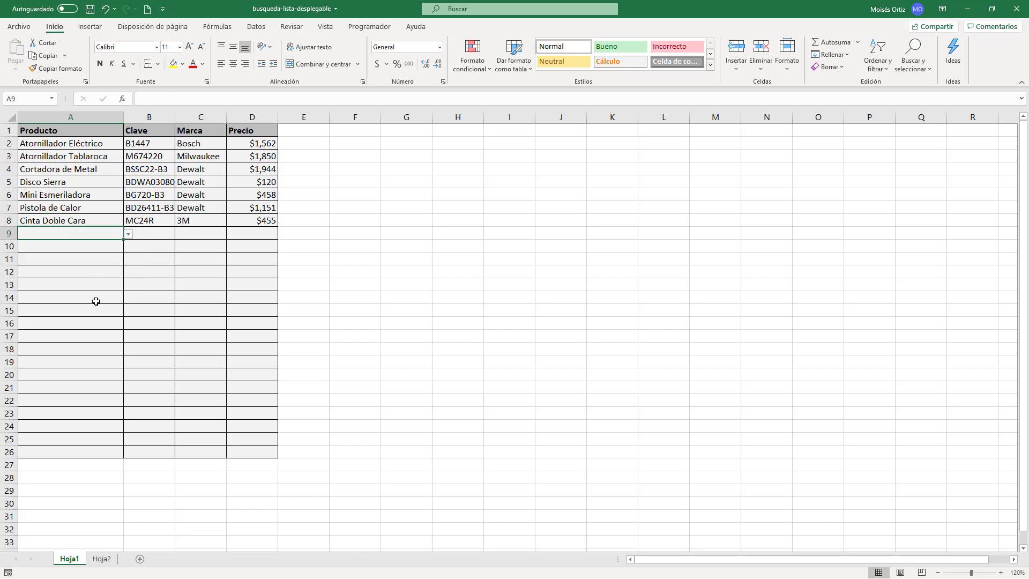
pyautogui.write('asdfsdf')
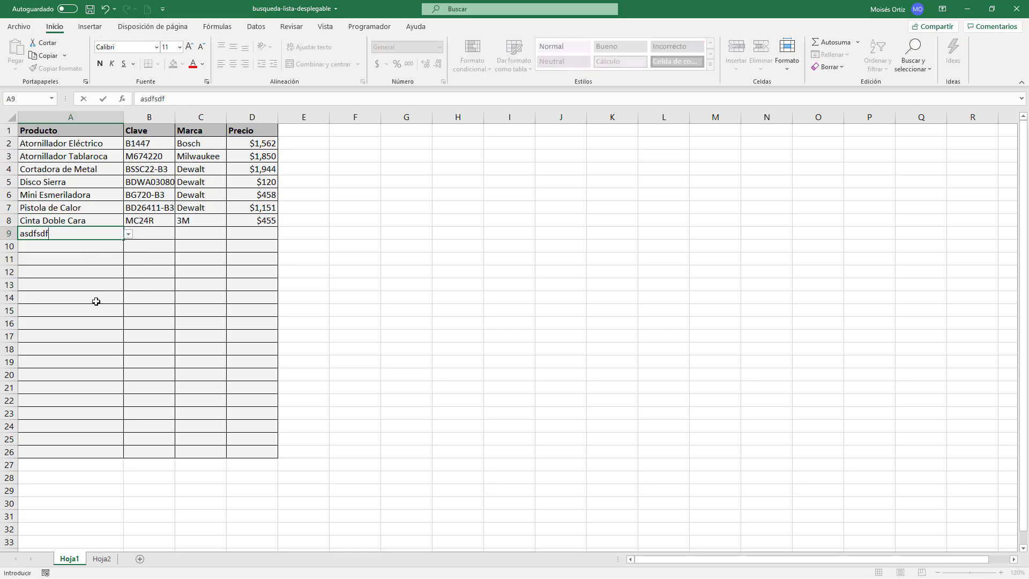
pyautogui.press('Return')
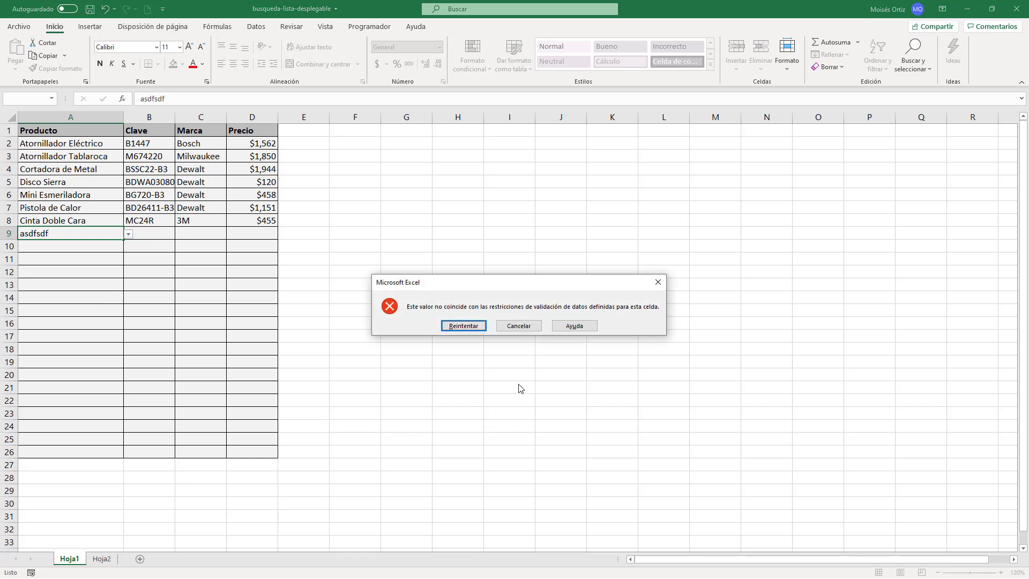
pyautogui.click(519, 325)
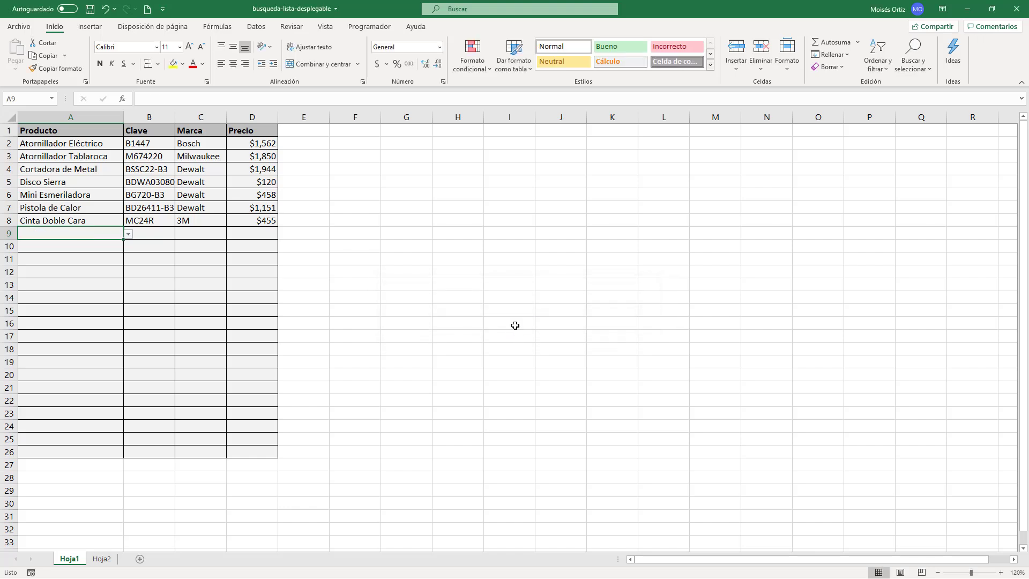